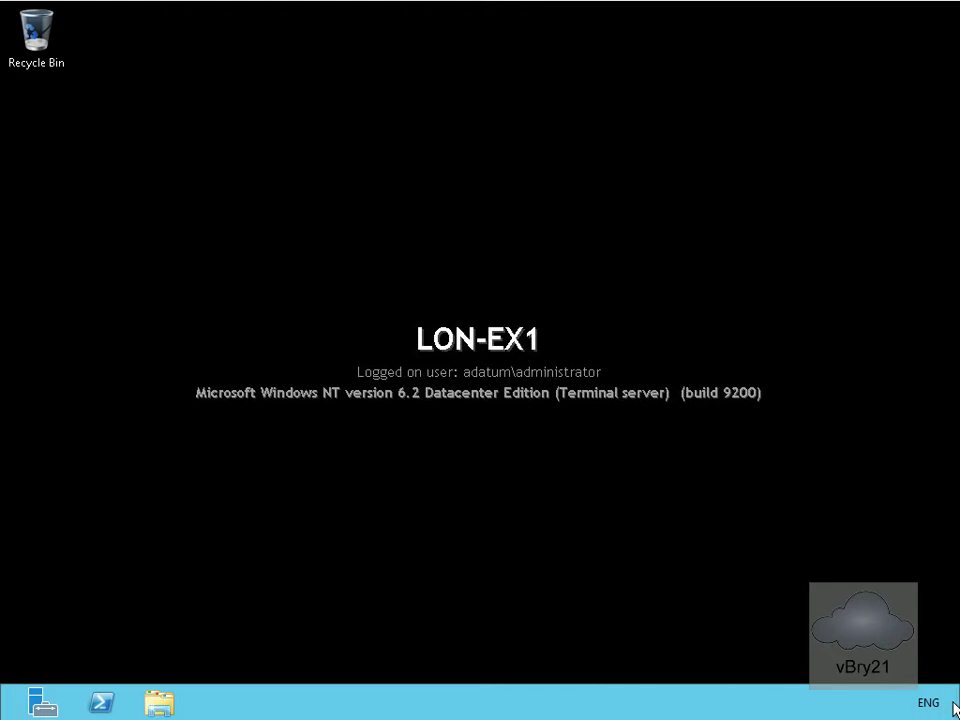
pyautogui.moveTo(947, 709)
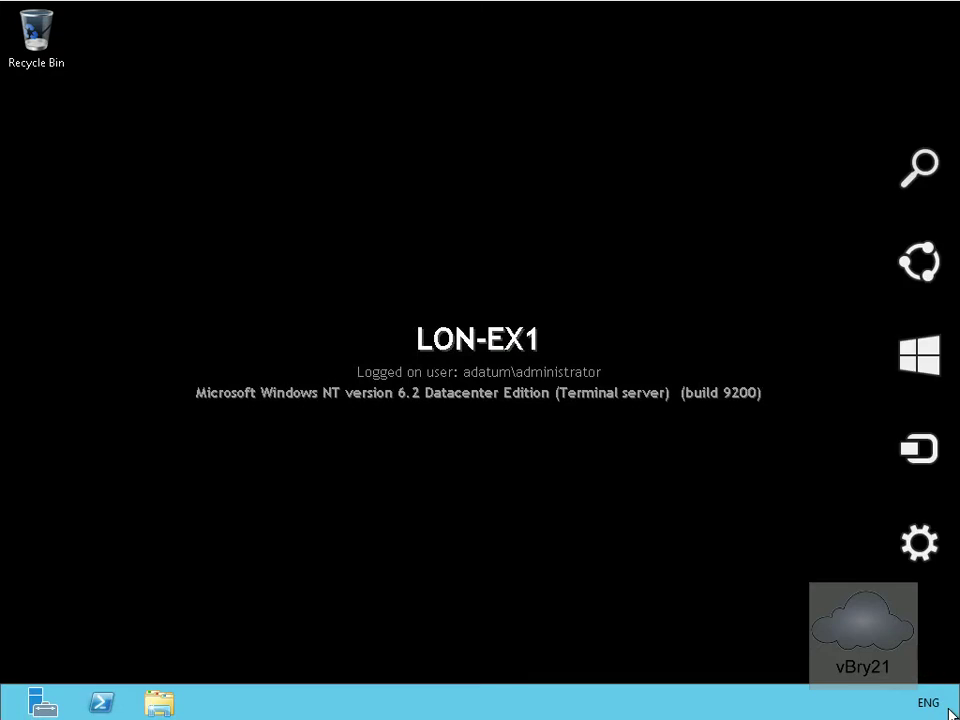
pyautogui.click(920, 370)
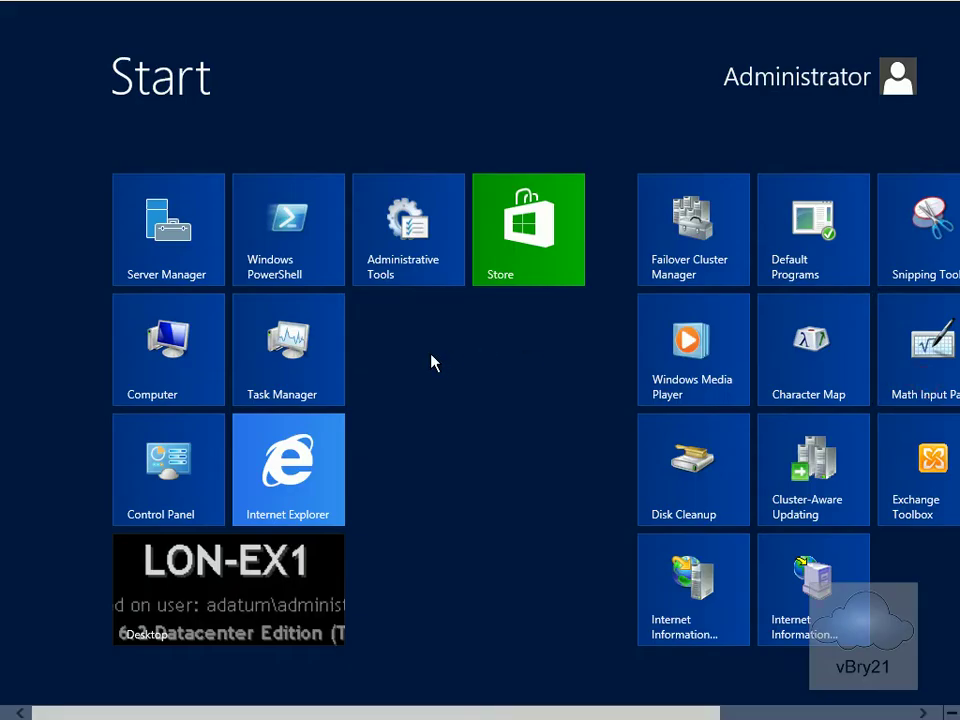
pyautogui.click(292, 463)
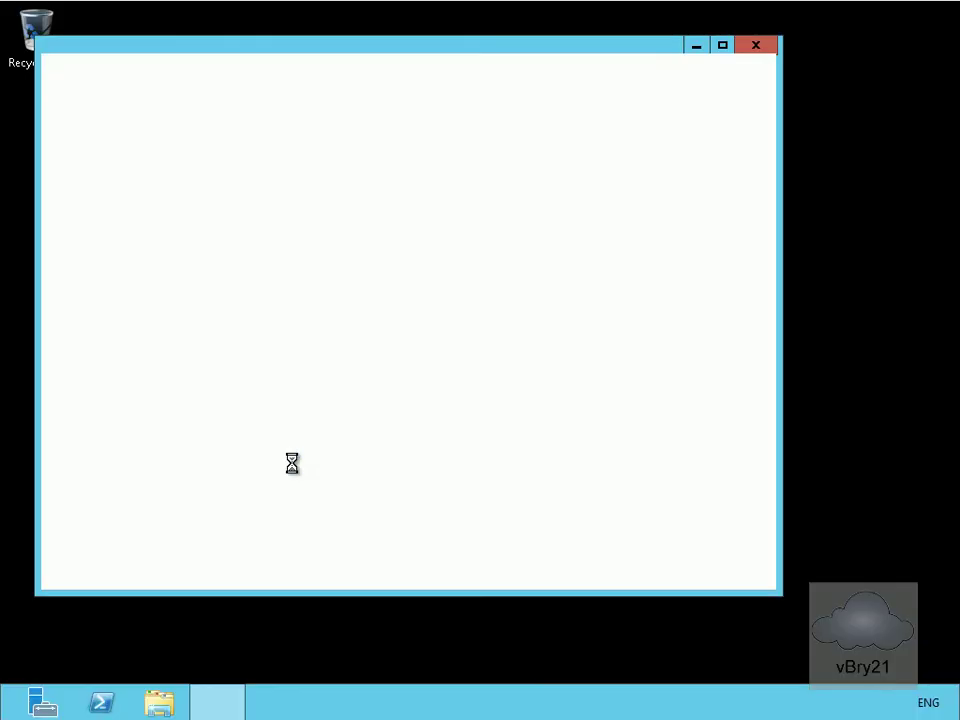
pyautogui.click(724, 45)
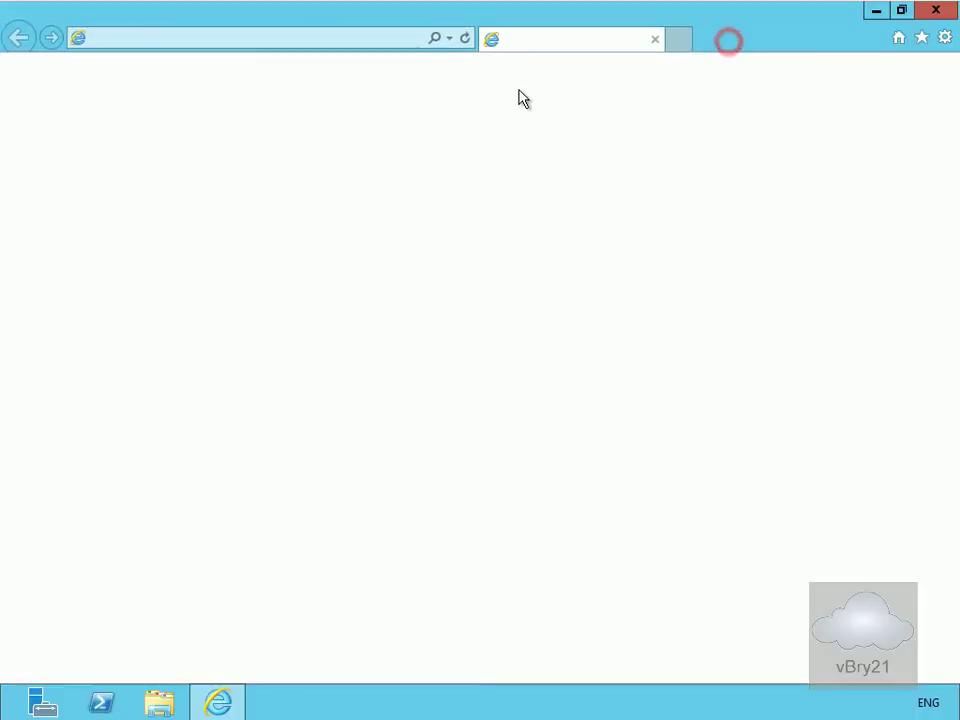
pyautogui.click(295, 45)
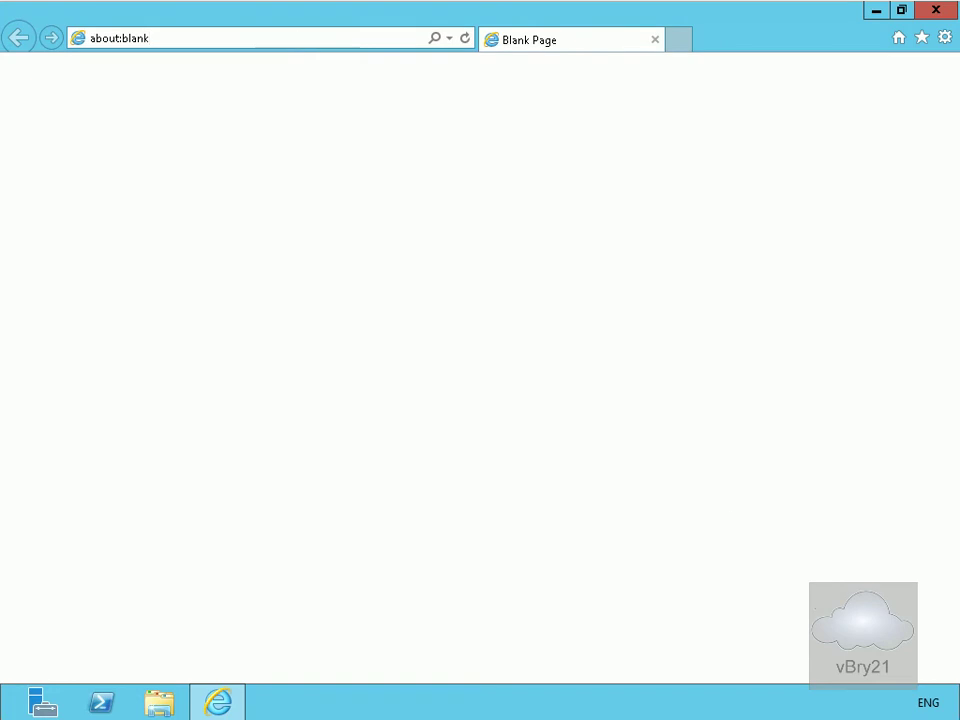
pyautogui.click(173, 37)
pyautogui.write('https://lon-ex1.adatum.com/ecp')
pyautogui.click(394, 458)
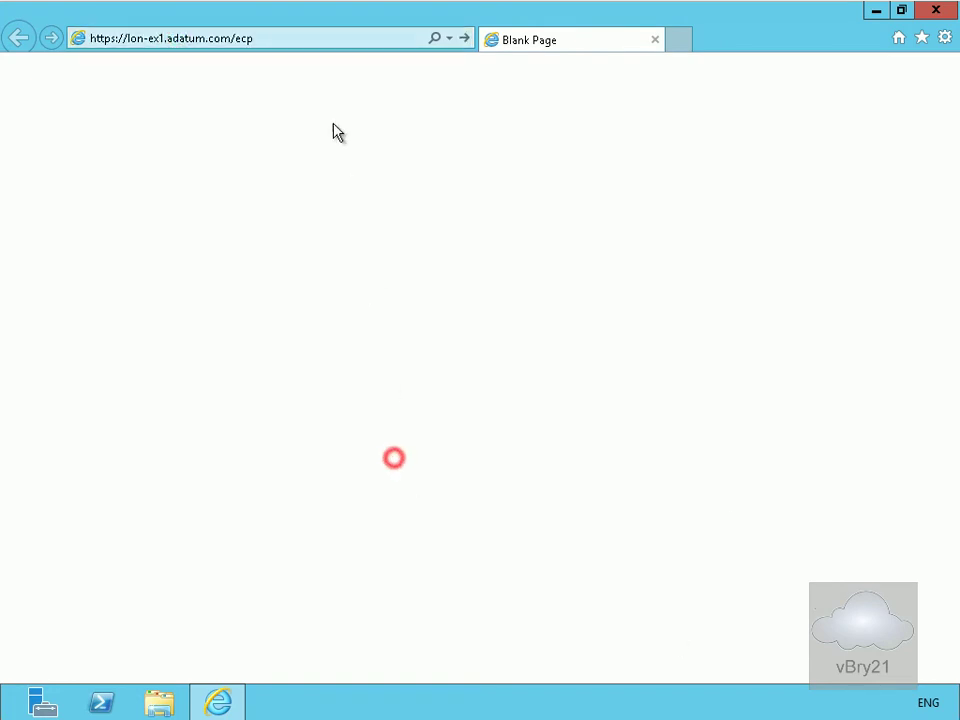
pyautogui.click(282, 39)
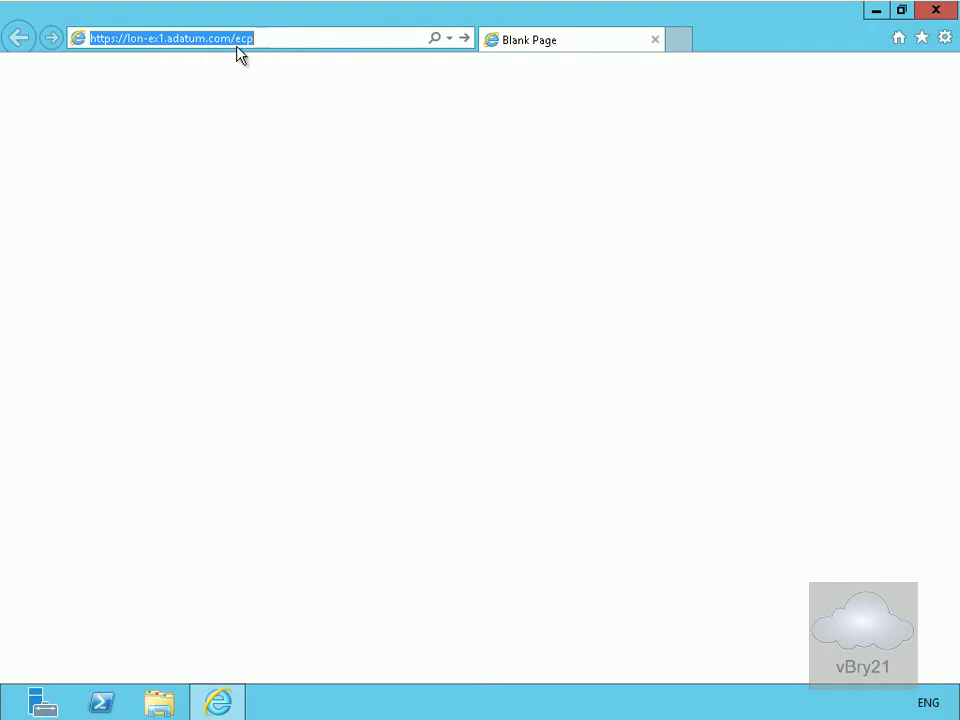
pyautogui.press('Return')
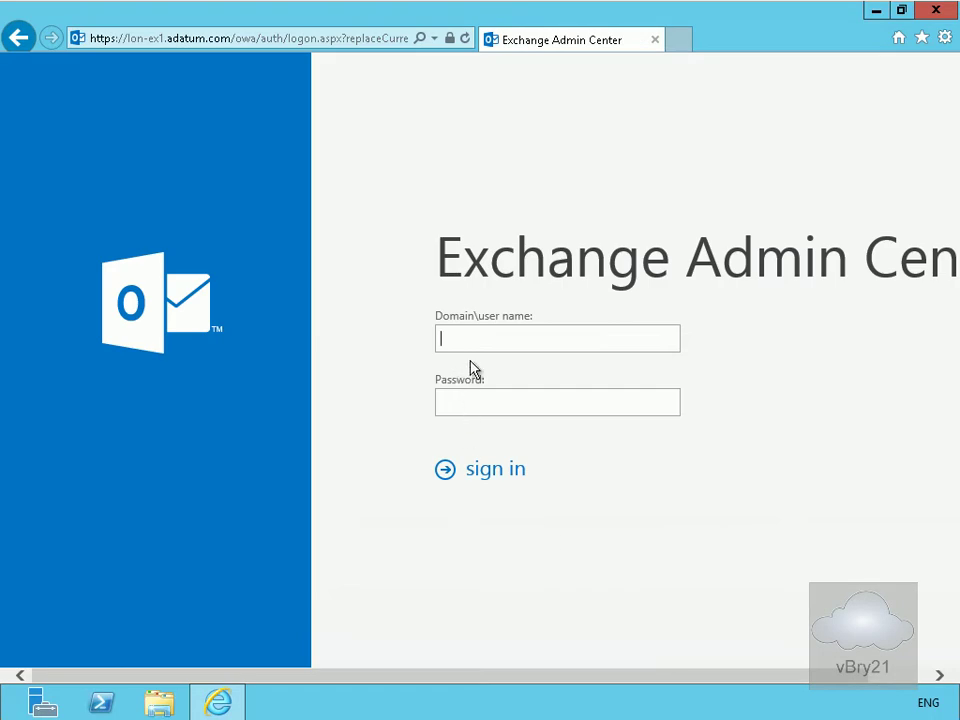
# - Sign in with the domain administrator user name and its password
pyautogui.click(480, 337)
pyautogui.write('adatum\\administrator')
pyautogui.press('Tab')
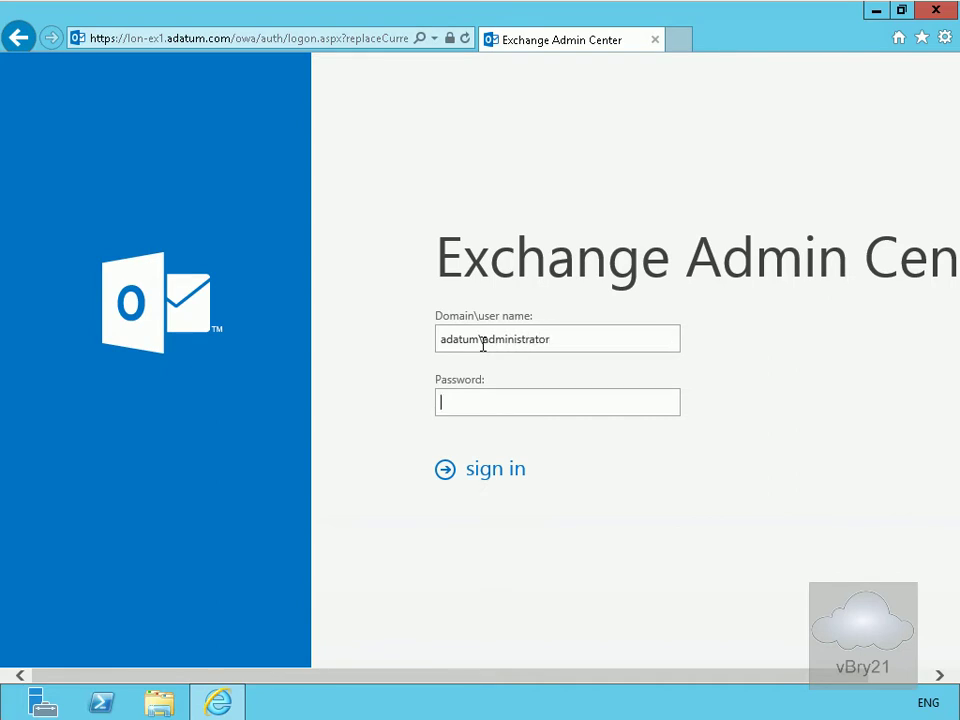
pyautogui.write('Pa$$w0rd')
pyautogui.click(514, 479)
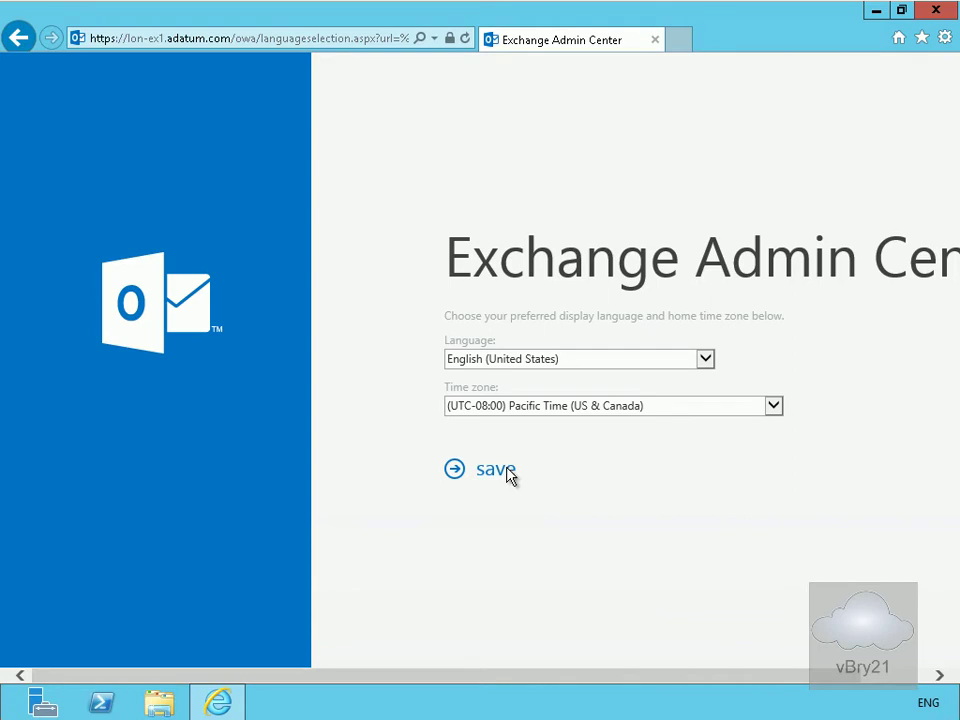
# - Save English (United States) and Pacific Time, landing on the mailboxes list
pyautogui.click(496, 470)
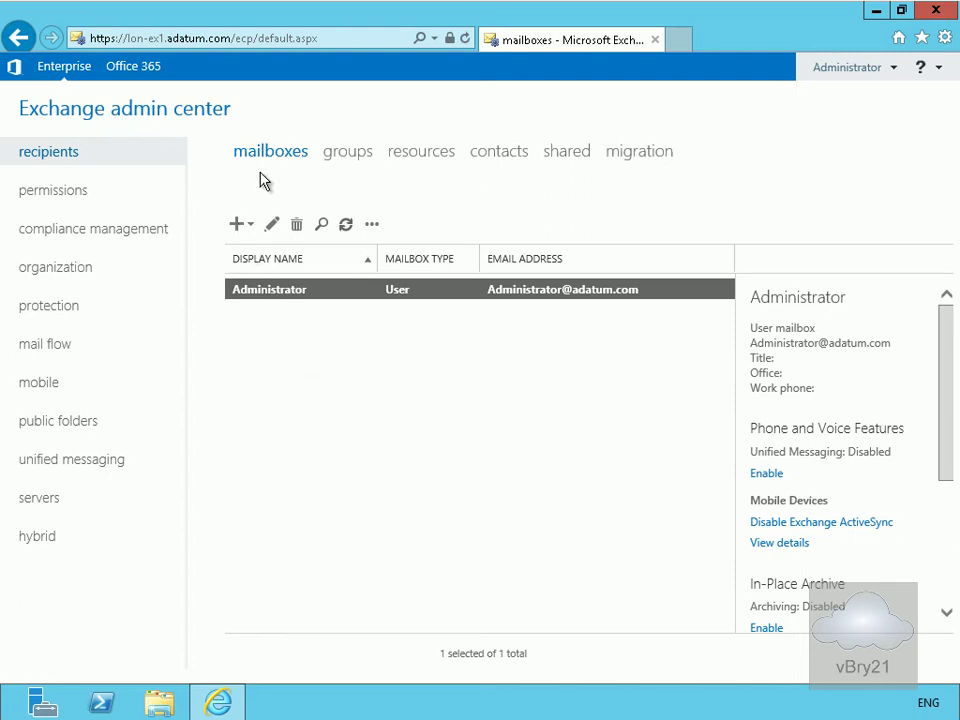
# - Create a user mailbox with the user's alias, linked to an existing Managers-unit user
pyautogui.click(238, 225)
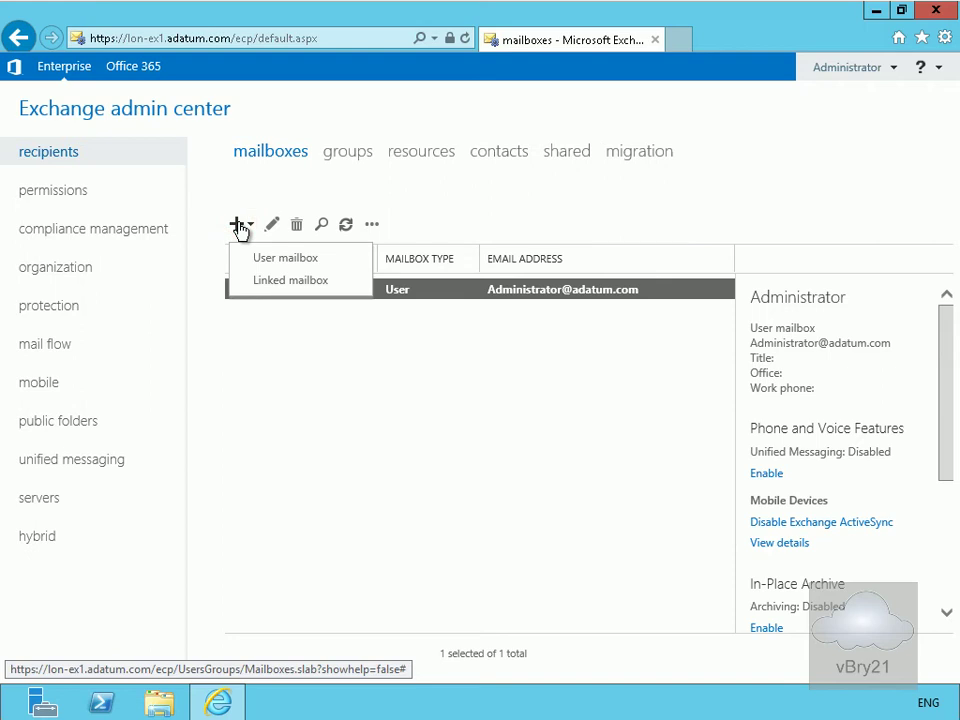
pyautogui.click(270, 265)
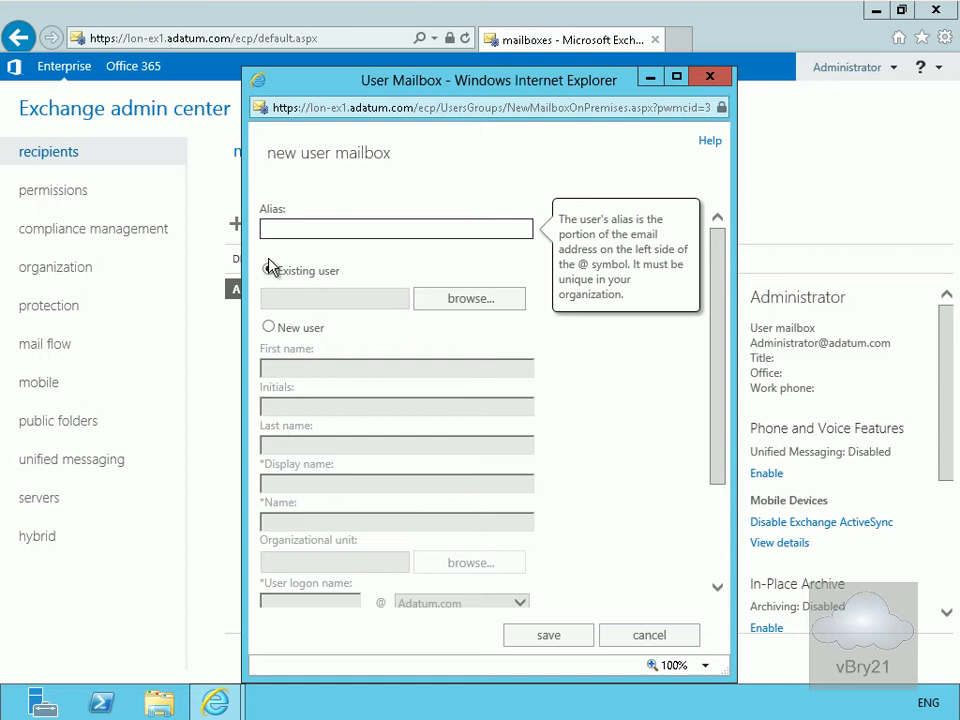
pyautogui.write('AidanD')
pyautogui.click(269, 268)
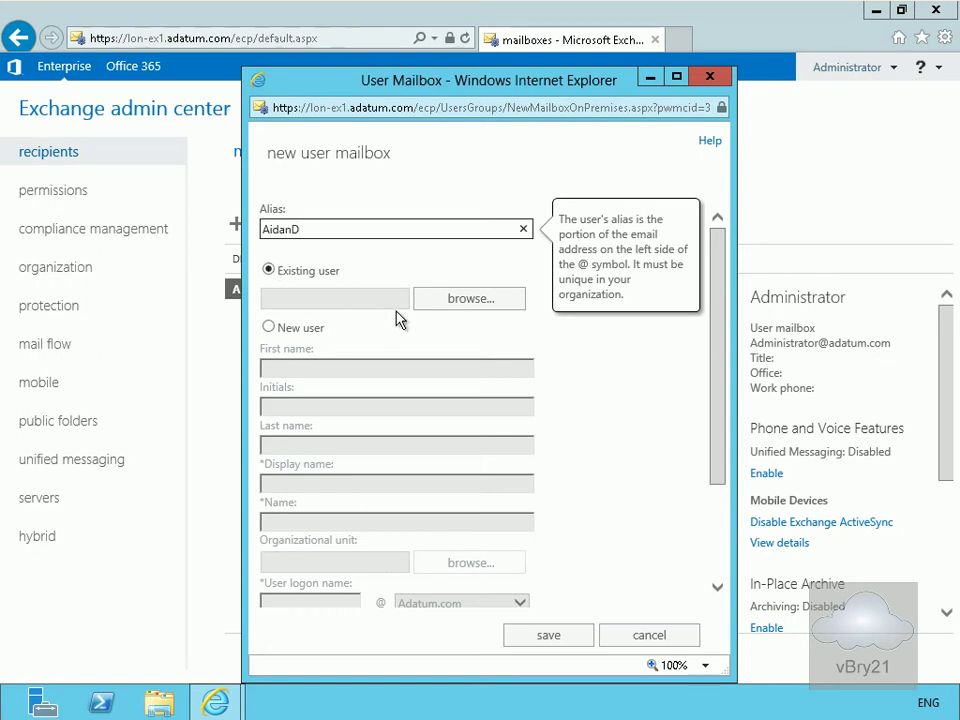
pyautogui.click(468, 300)
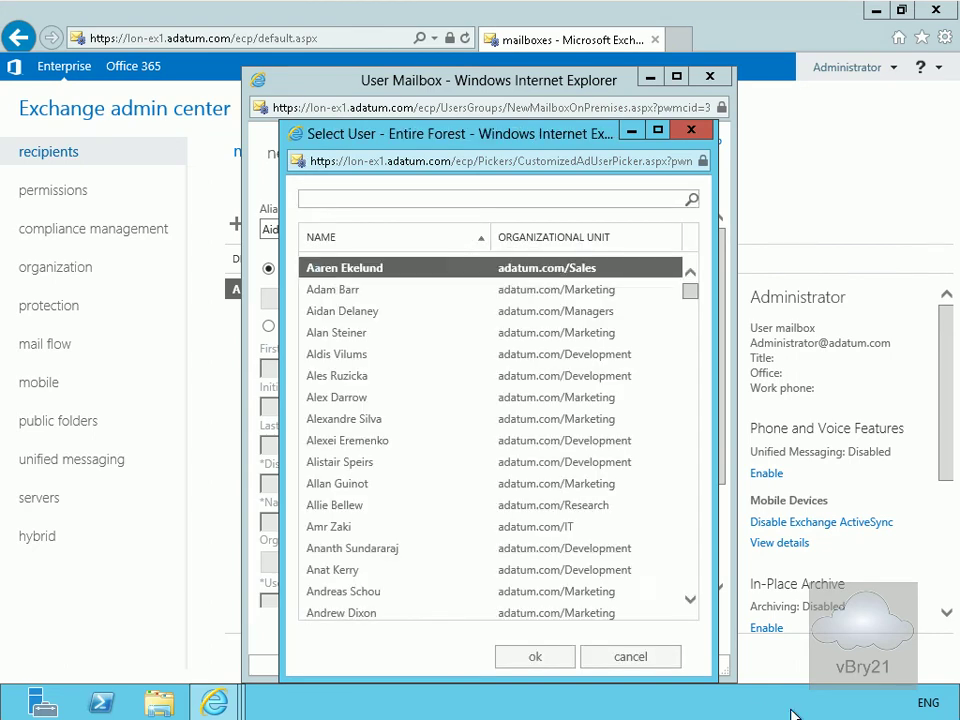
pyautogui.click(370, 318)
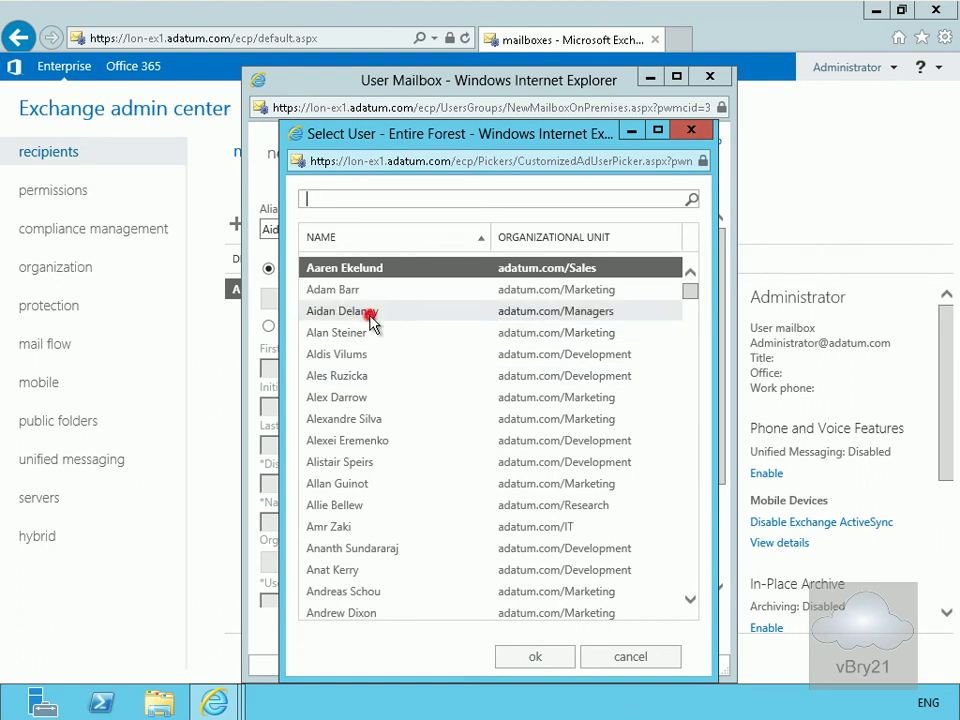
pyautogui.click(537, 656)
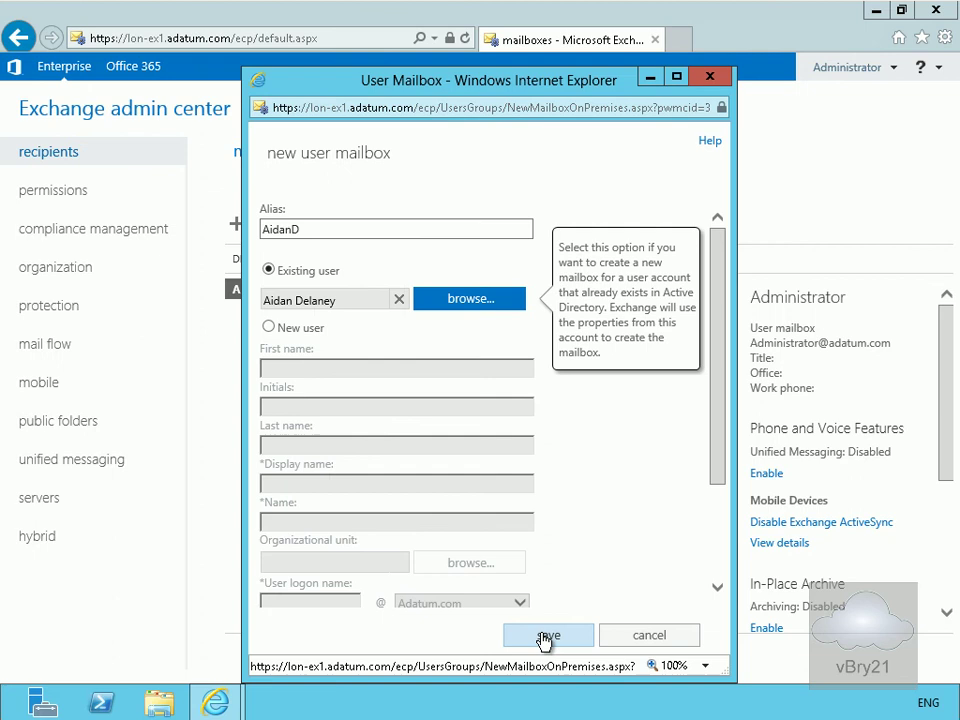
pyautogui.click(540, 636)
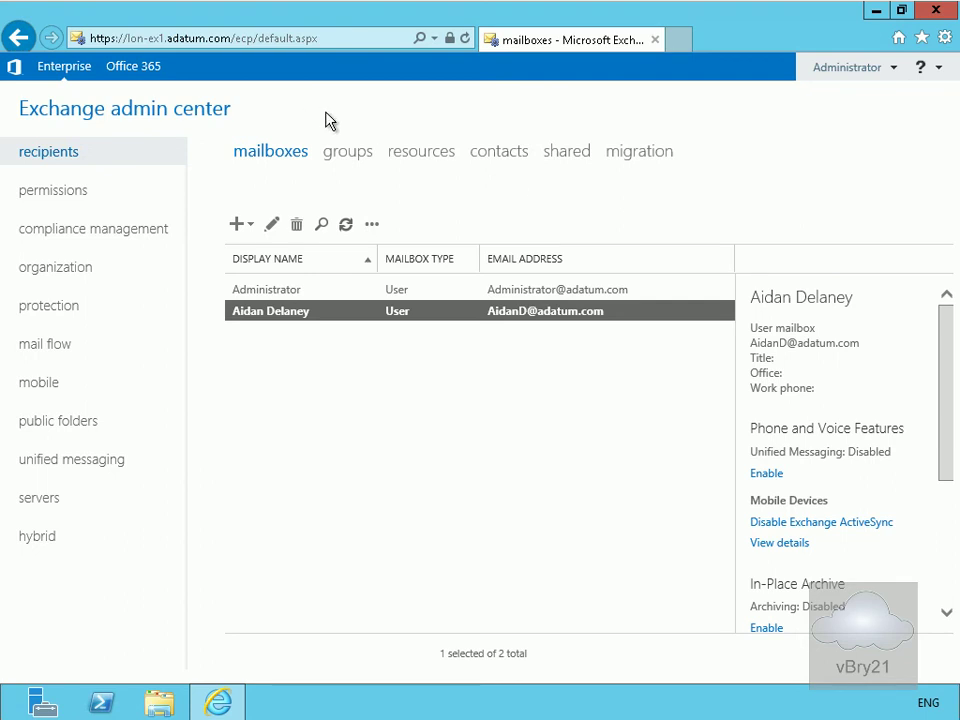
pyautogui.click(935, 12)
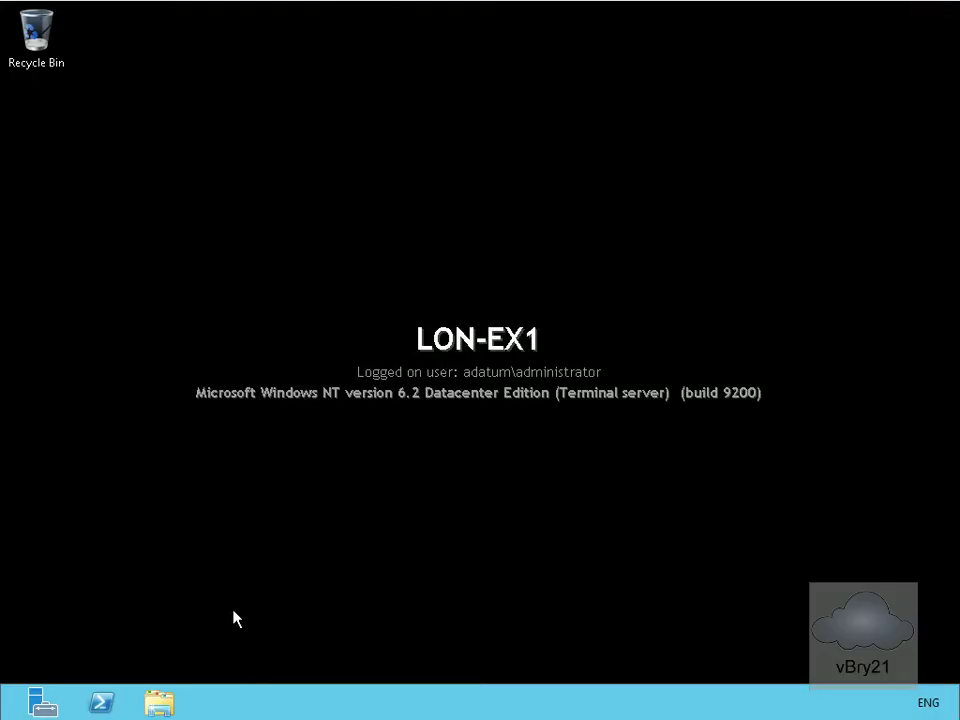
pyautogui.moveTo(954, 711)
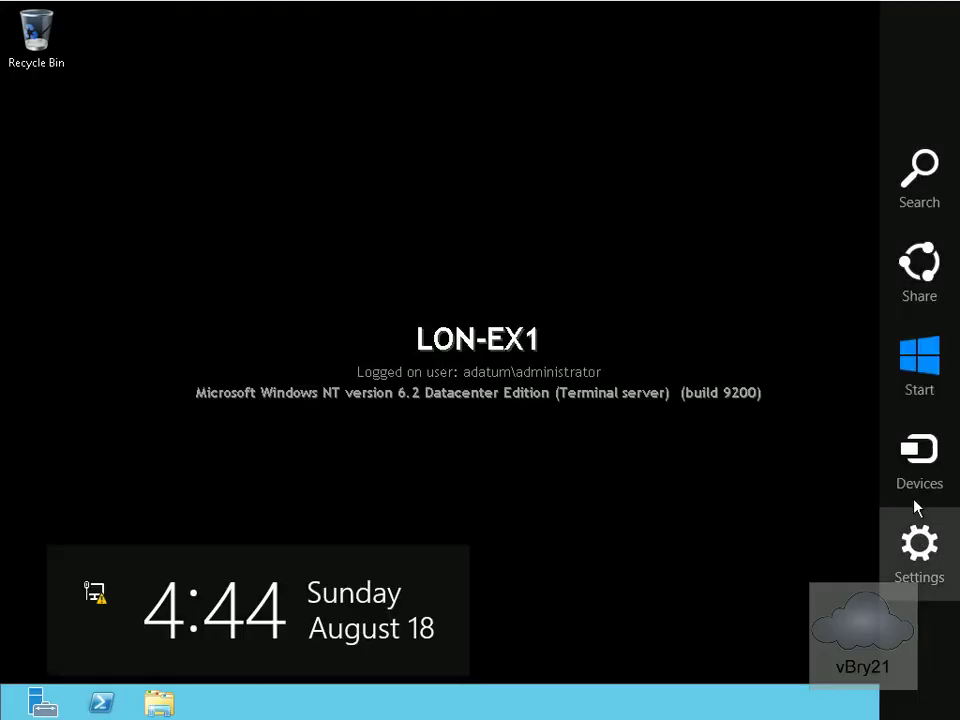
pyautogui.click(929, 380)
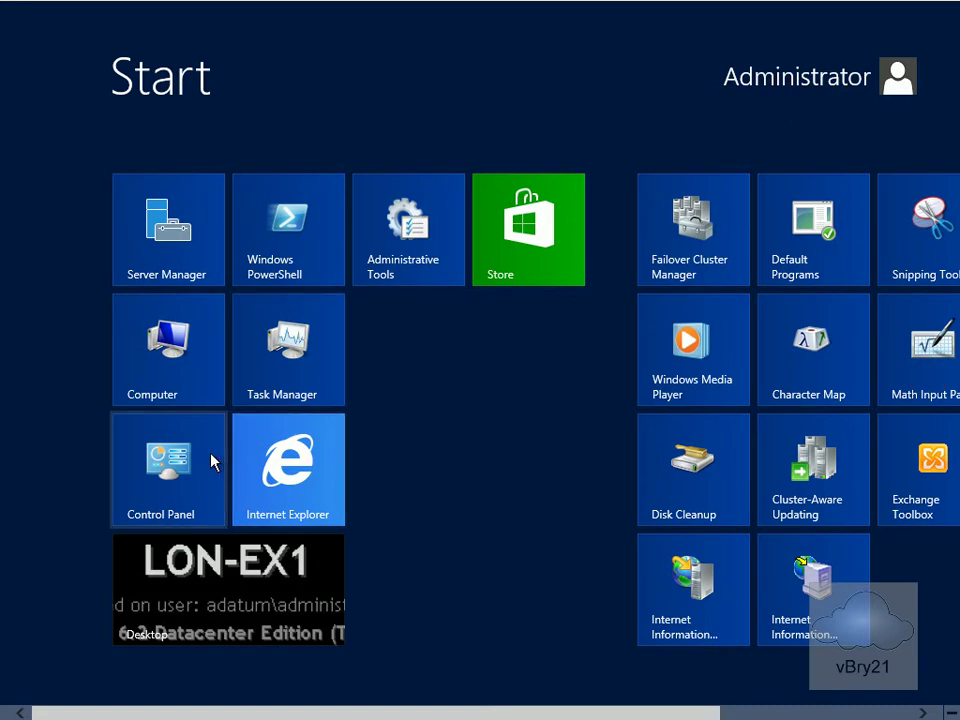
pyautogui.click(249, 467)
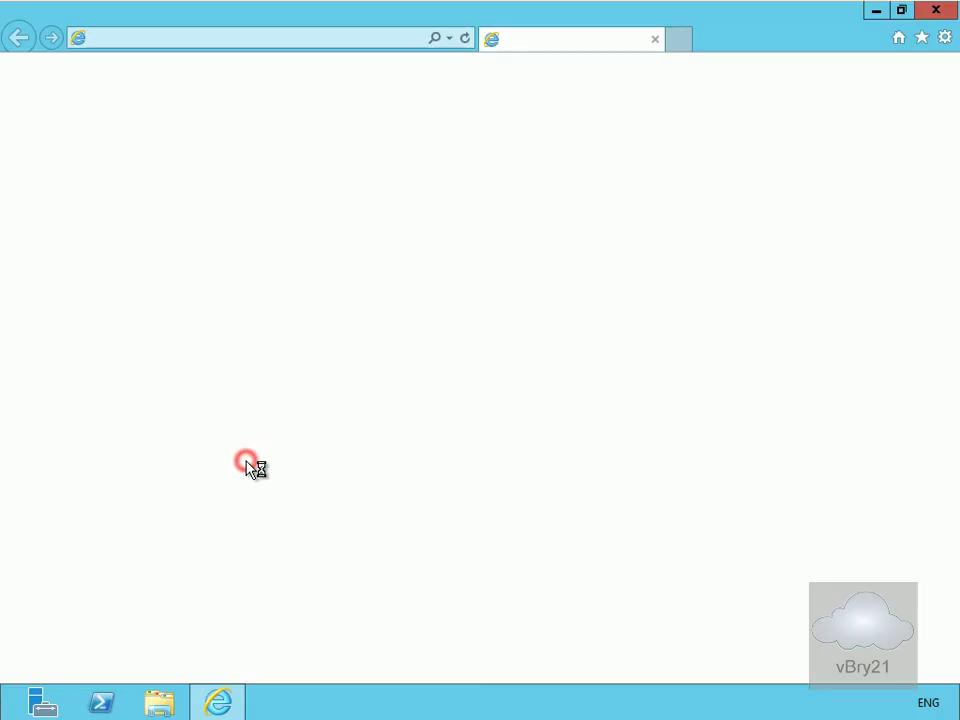
pyautogui.click(176, 39)
pyautogui.write('htt')
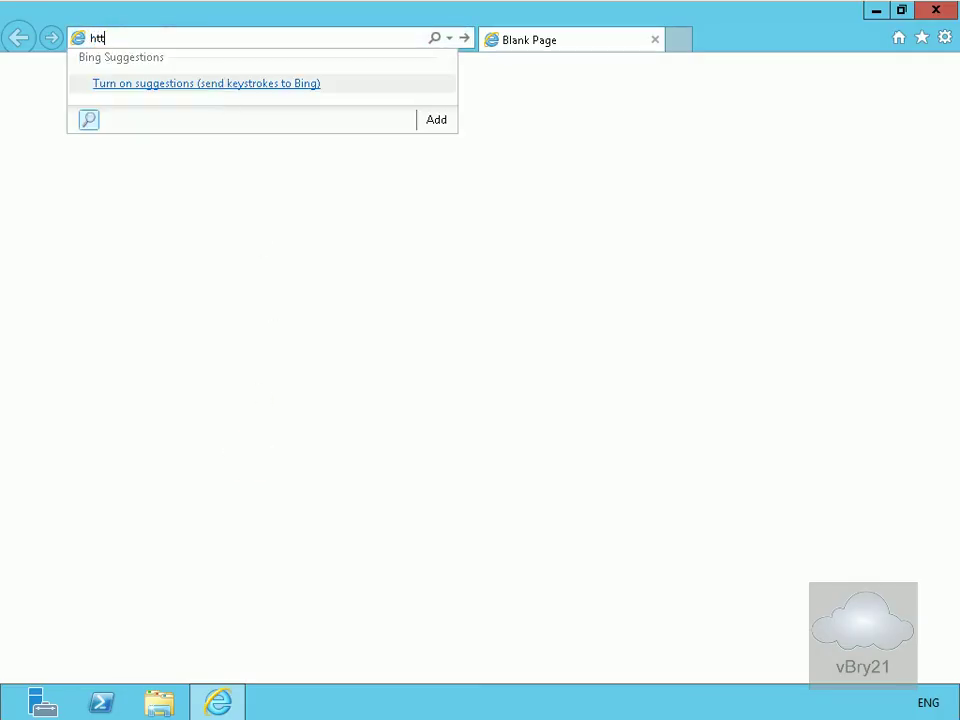
pyautogui.write('ps://lon-ex1.adatum.com/')
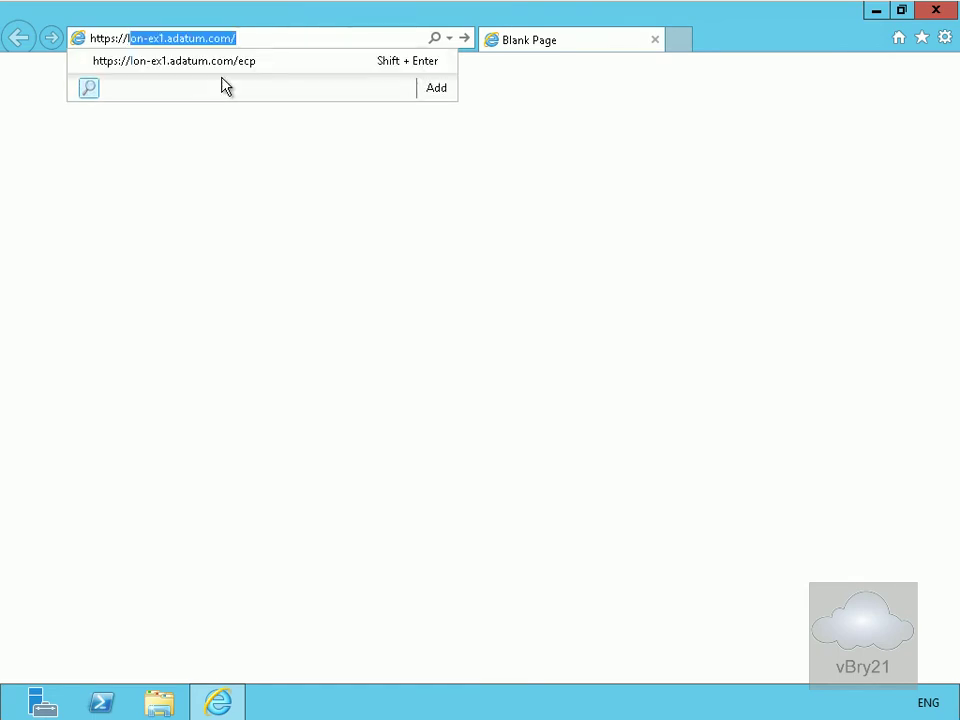
# - Sign in to Outlook Web App as the new user and save language and time zone
pyautogui.click(241, 66)
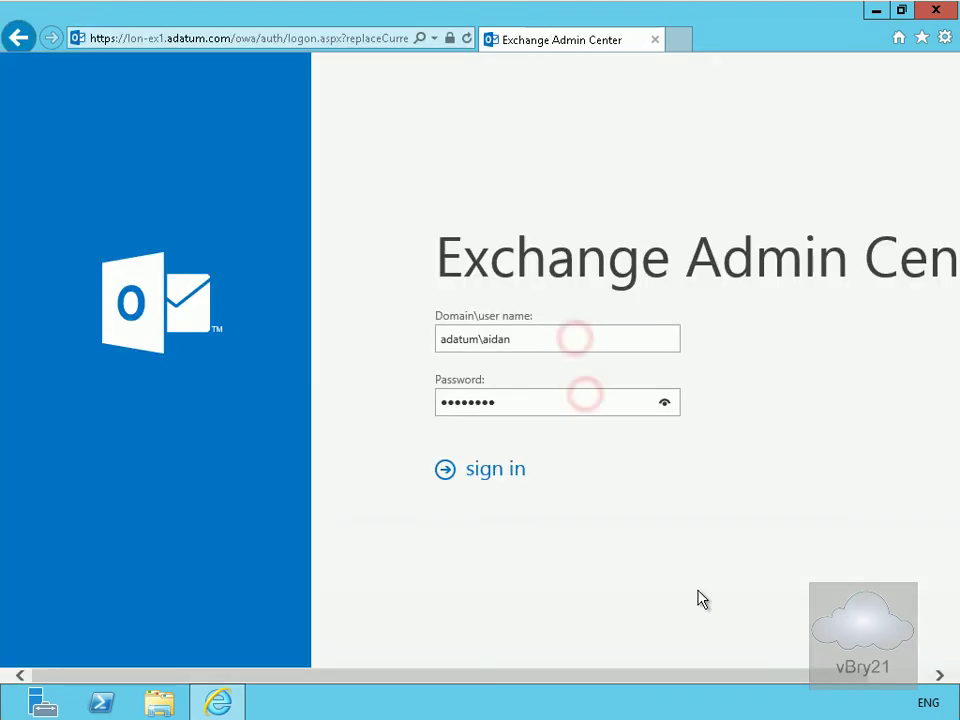
pyautogui.click(688, 585)
pyautogui.press('Return')
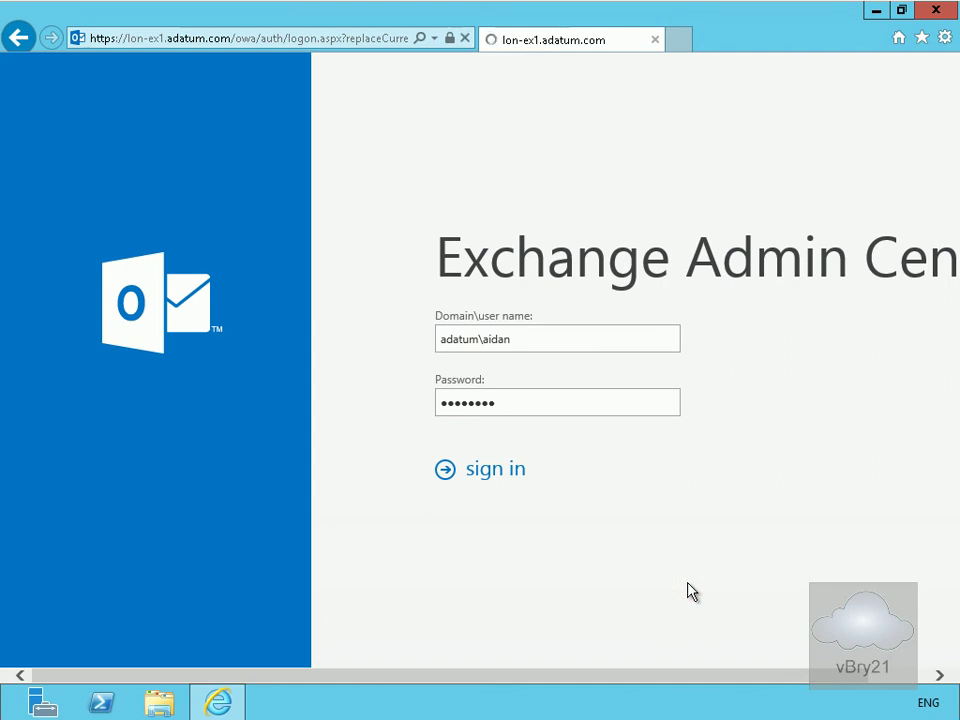
pyautogui.click(504, 476)
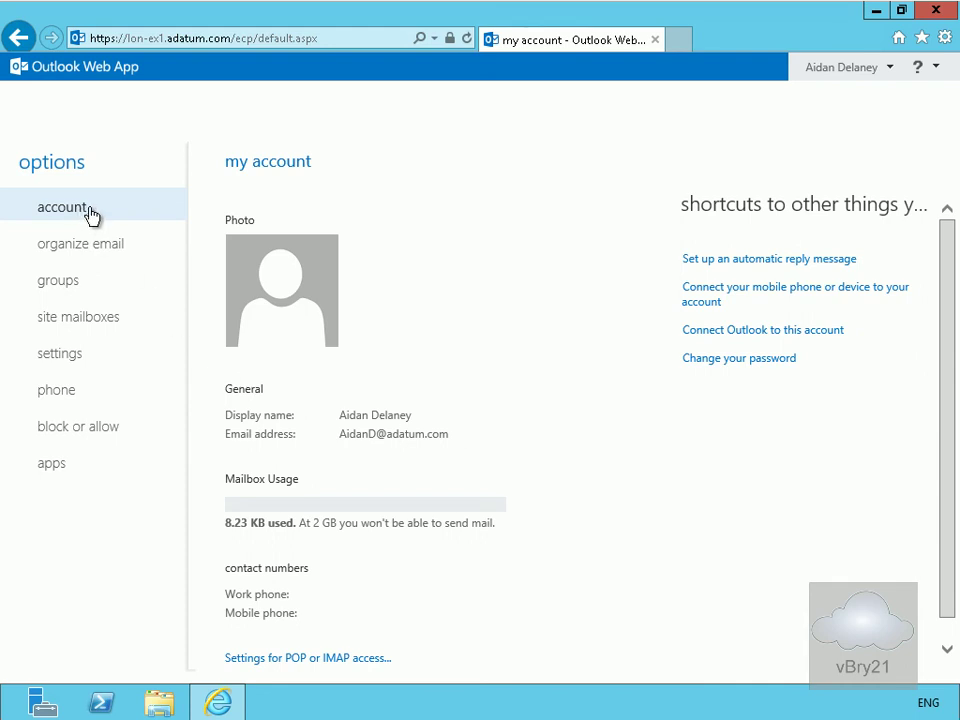
# - Browse the organize mail, groups, site mailboxes, settings, phone, block or allow, and apps pages
pyautogui.click(97, 242)
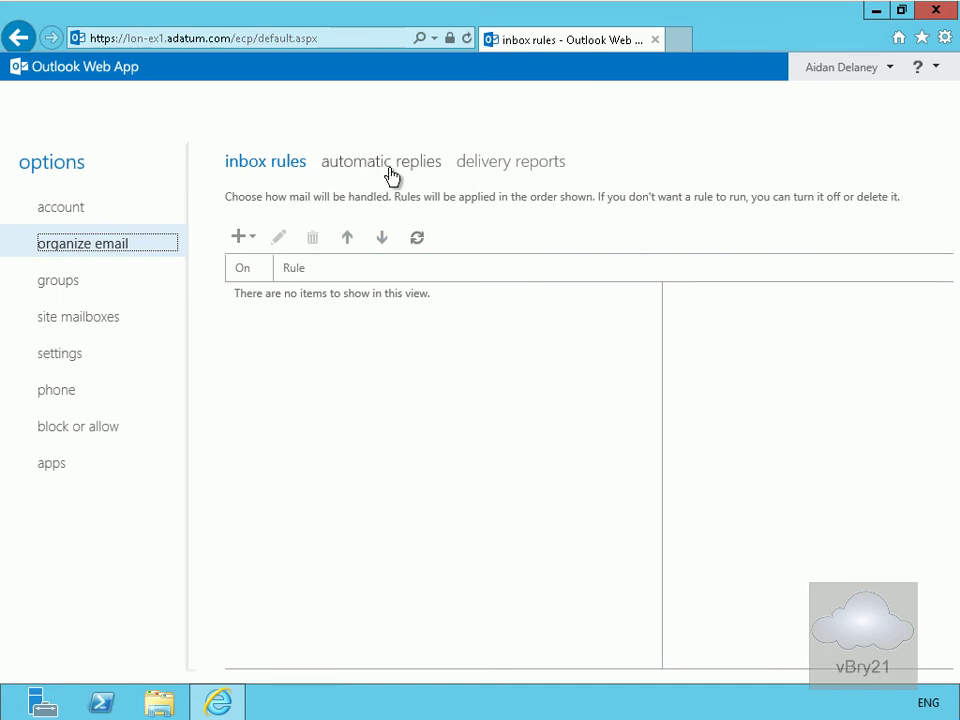
pyautogui.click(72, 280)
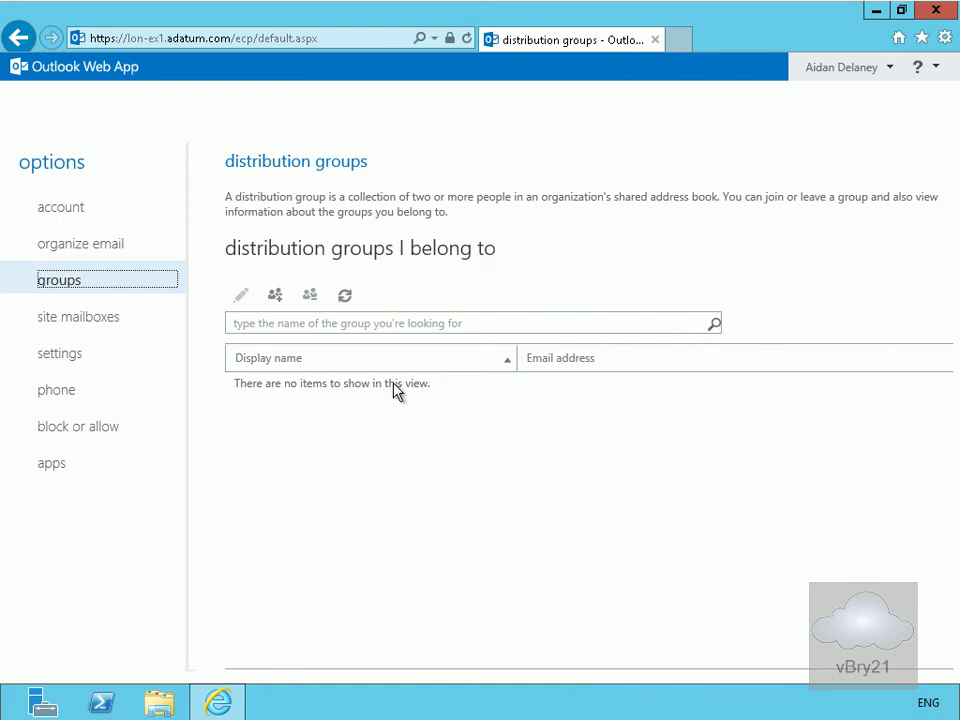
pyautogui.click(92, 318)
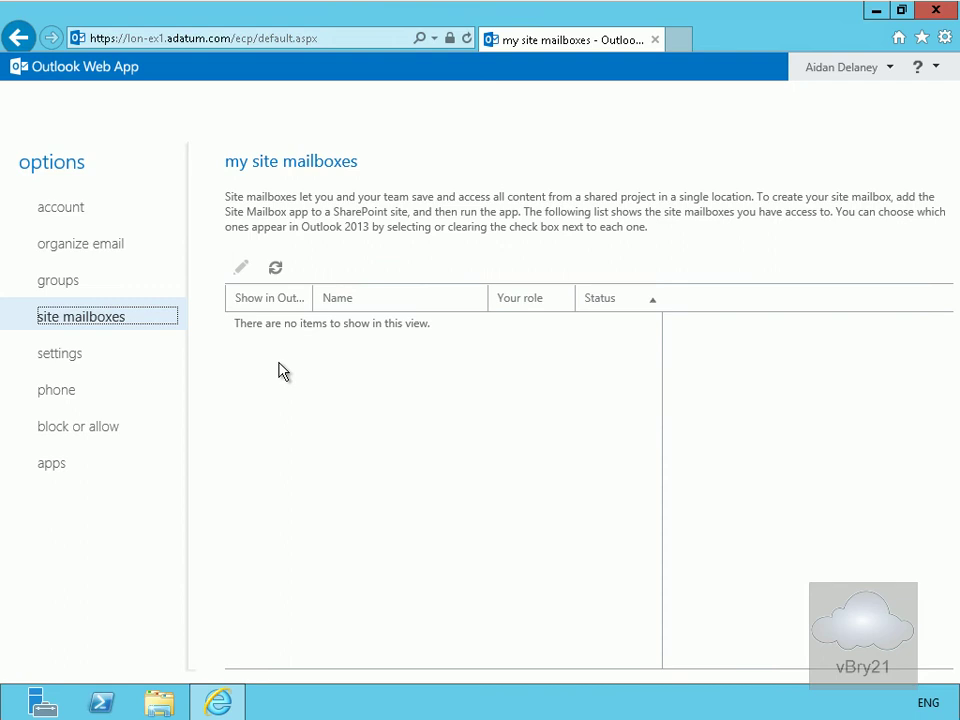
pyautogui.click(72, 358)
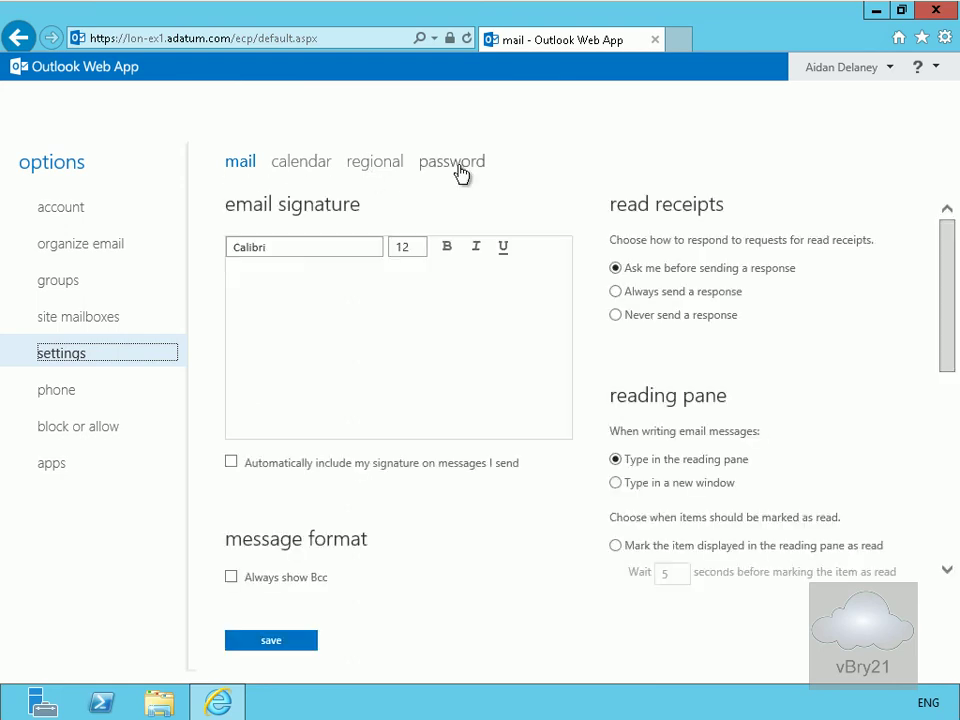
pyautogui.click(69, 393)
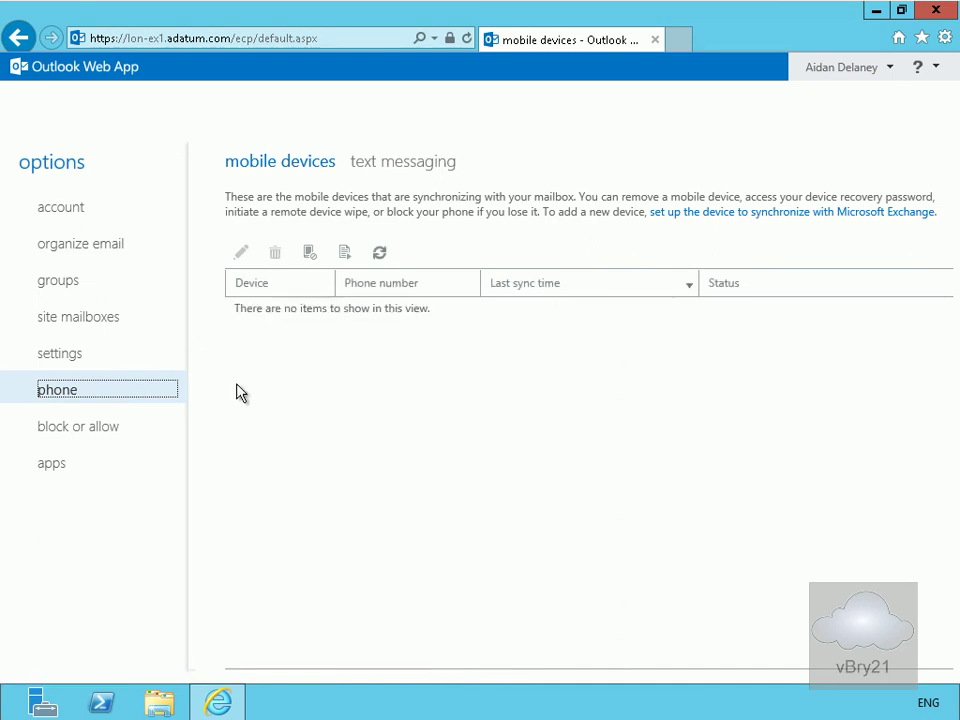
pyautogui.click(96, 430)
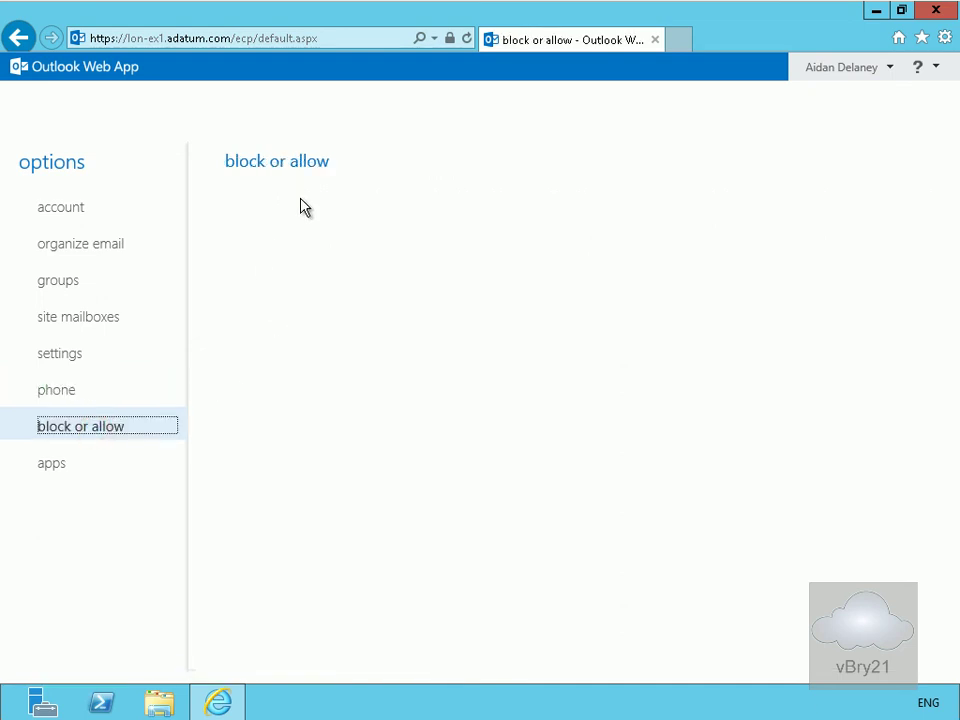
pyautogui.click(54, 468)
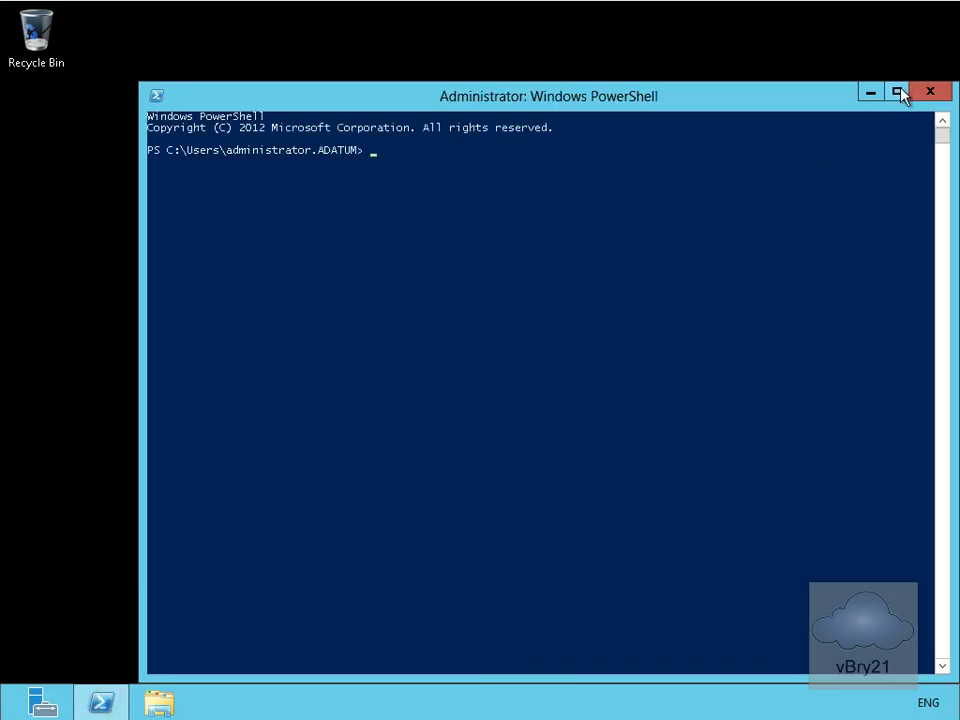
# - Close the plain PowerShell console and find the Exchange Management Shell tile on Start
pyautogui.click(897, 91)
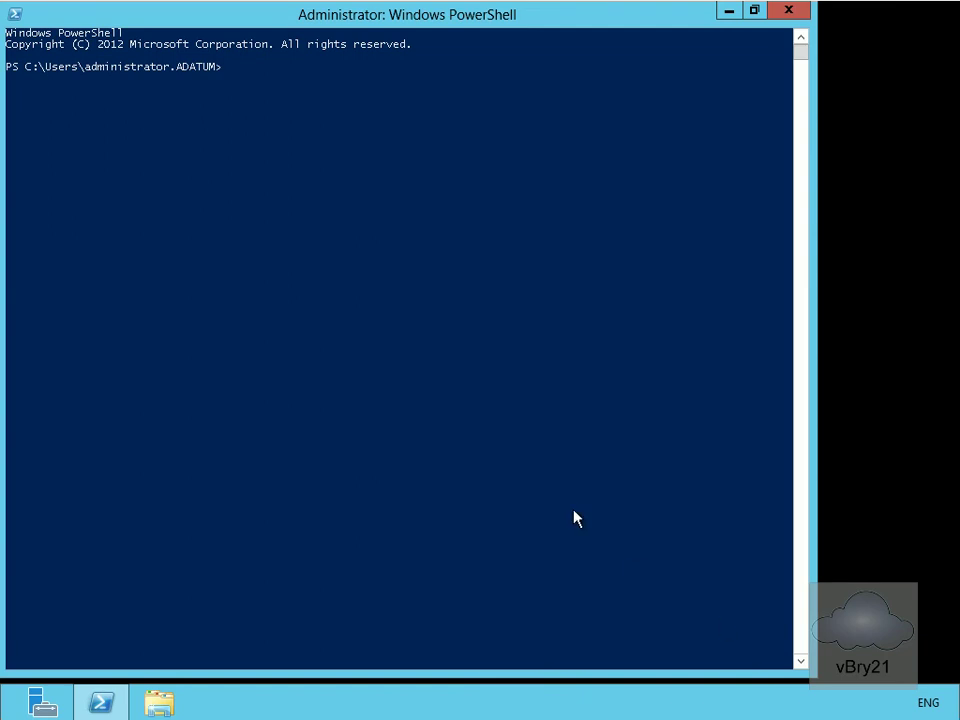
pyautogui.click(788, 12)
pyautogui.moveTo(955, 700)
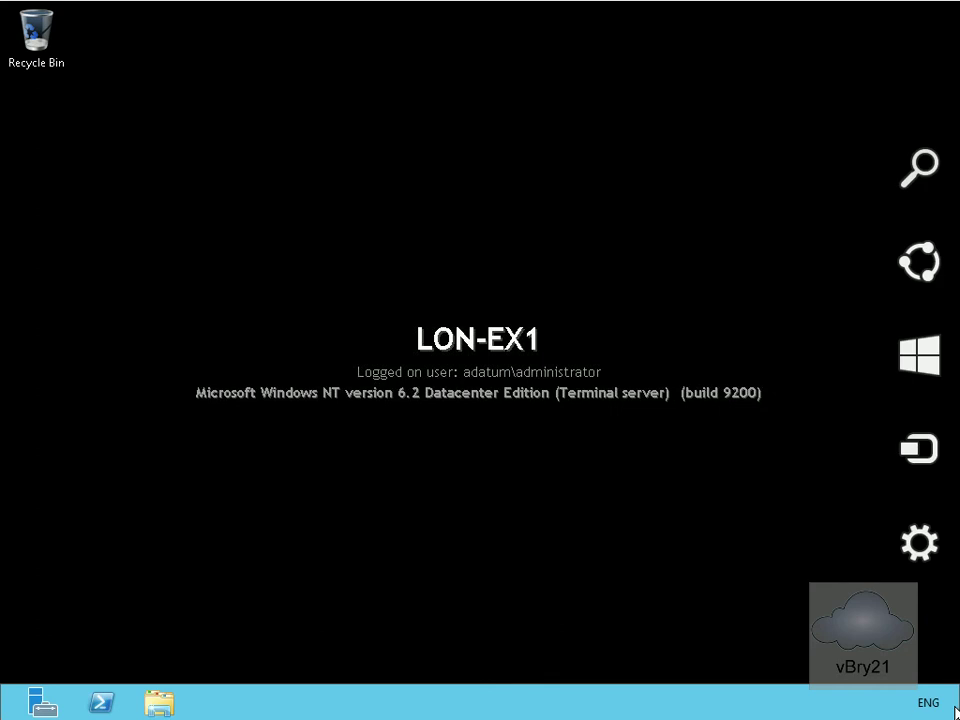
pyautogui.click(920, 380)
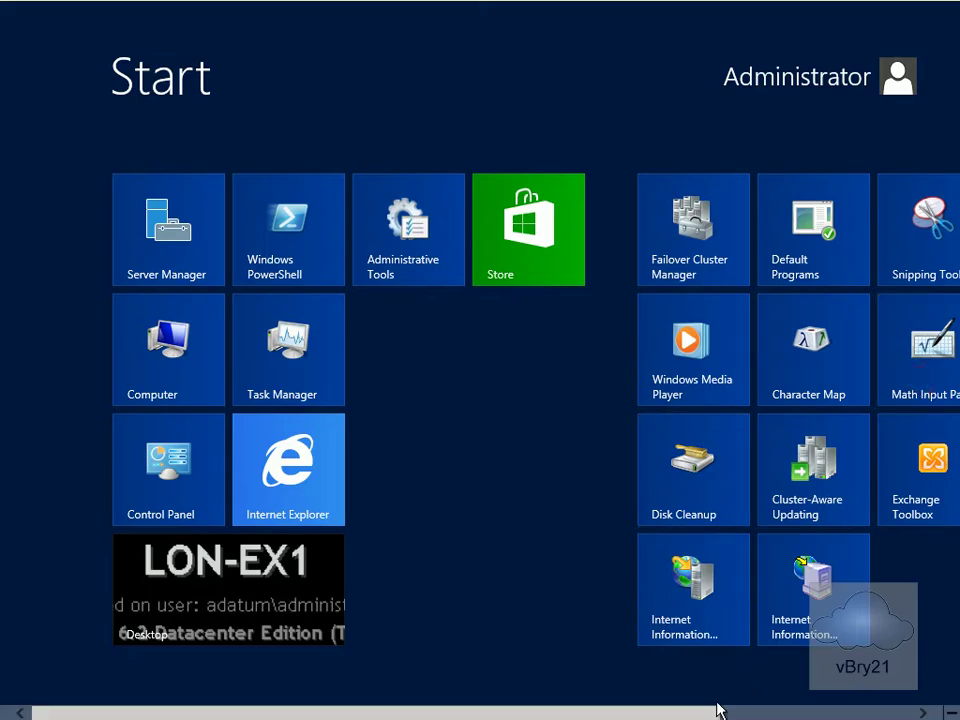
pyautogui.click(924, 712)
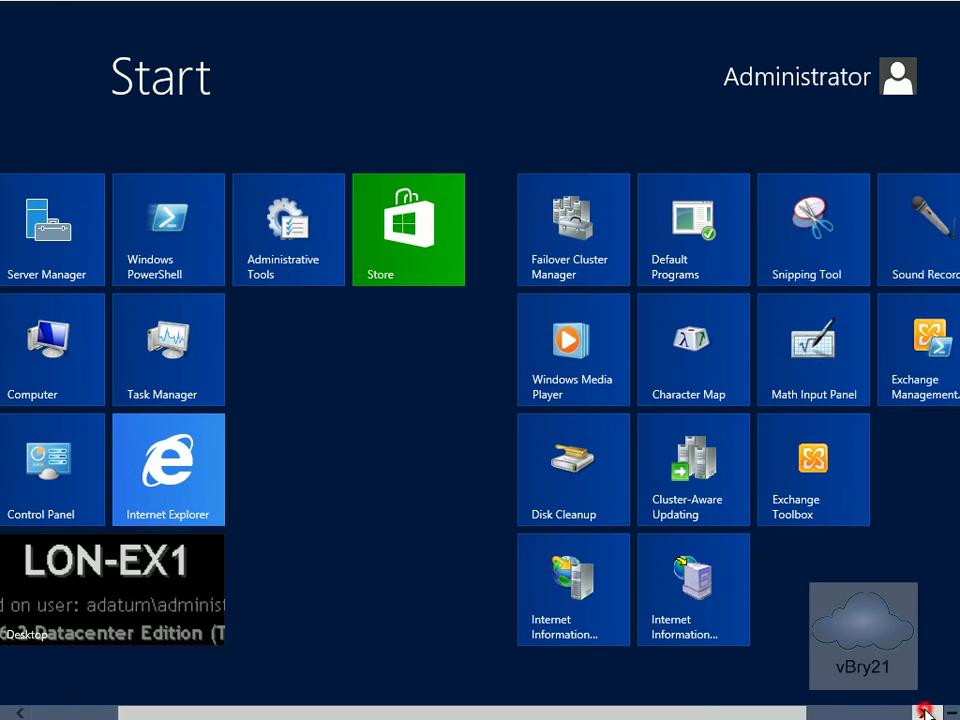
# - Launch the Exchange Management Shell maximized and clear its welcome text with cls
pyautogui.click(923, 388)
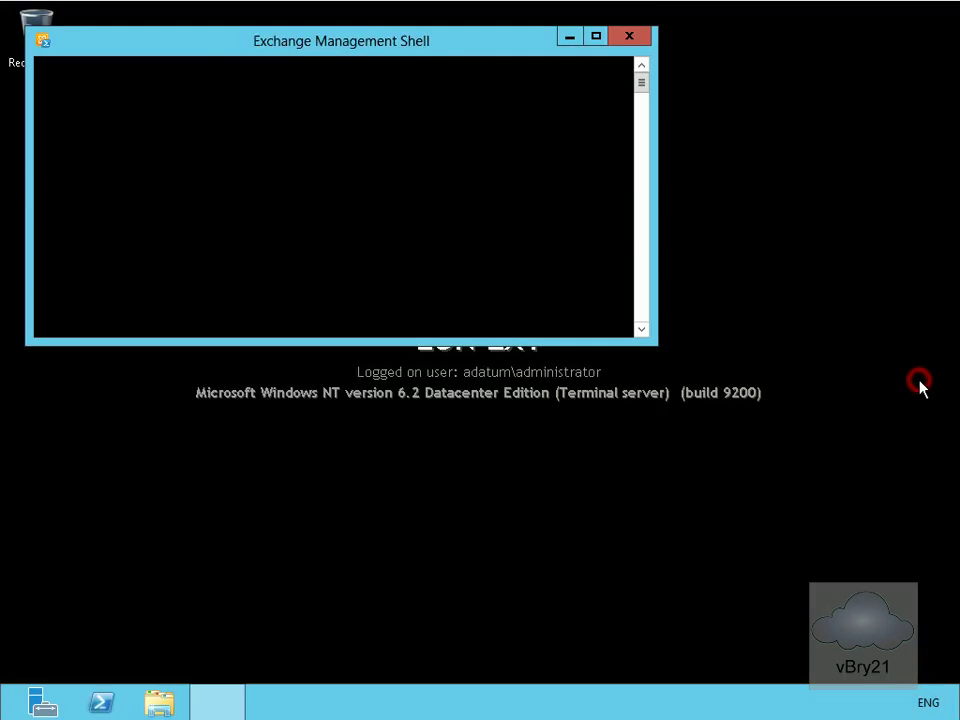
pyautogui.click(595, 38)
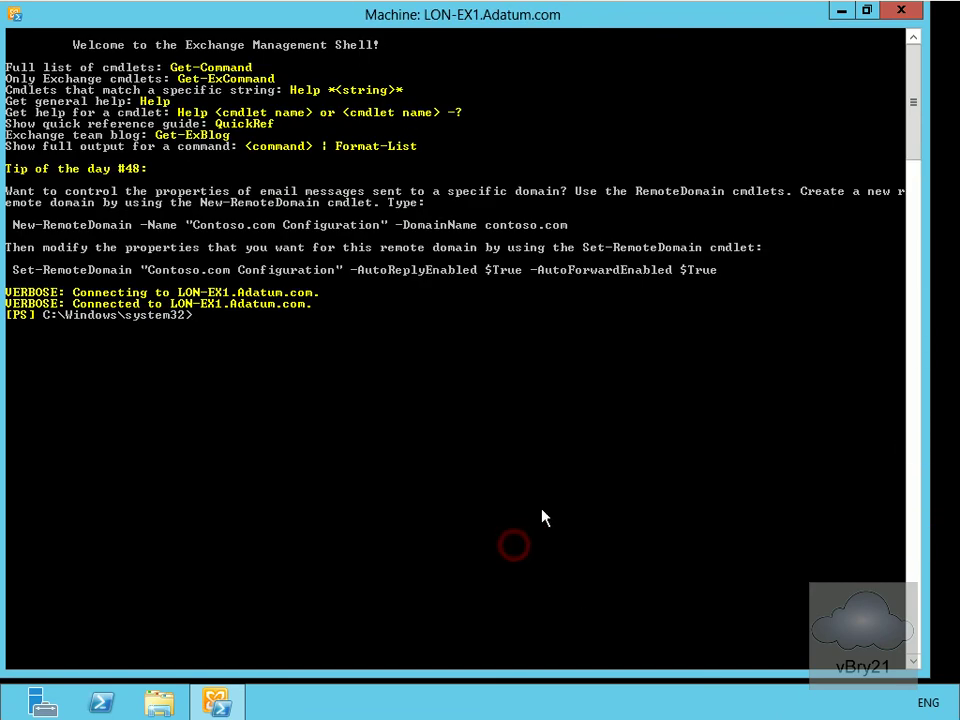
pyautogui.write('cls')
pyautogui.press('Return')
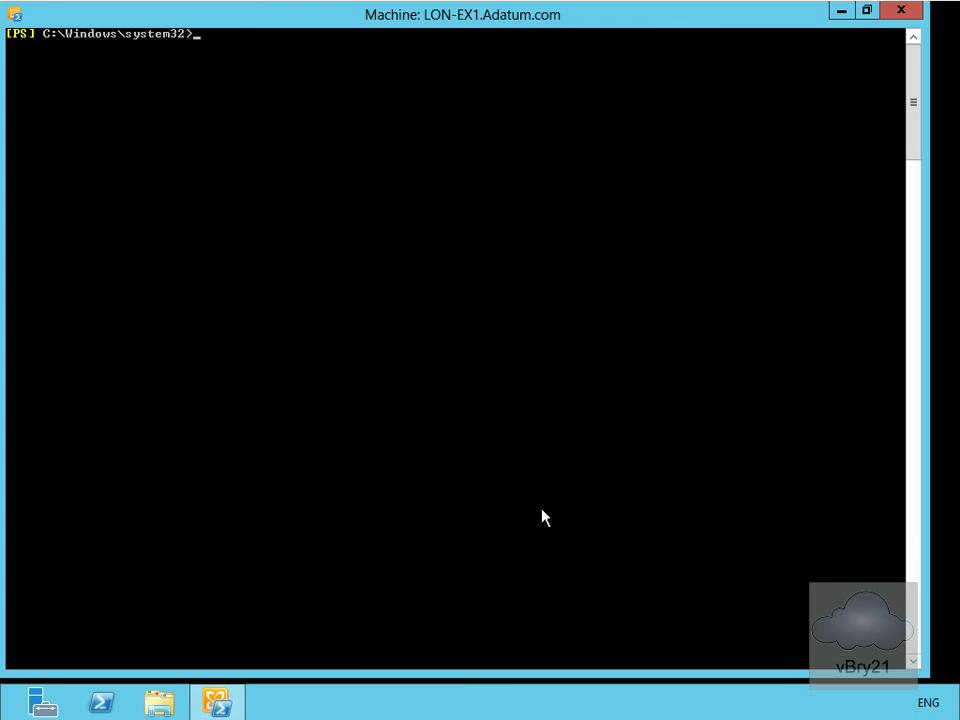
# - Run Get-Command *mailbox* to list mailbox cmdlets, then clear the console
pyautogui.write('get-com')
pyautogui.press('Tab')
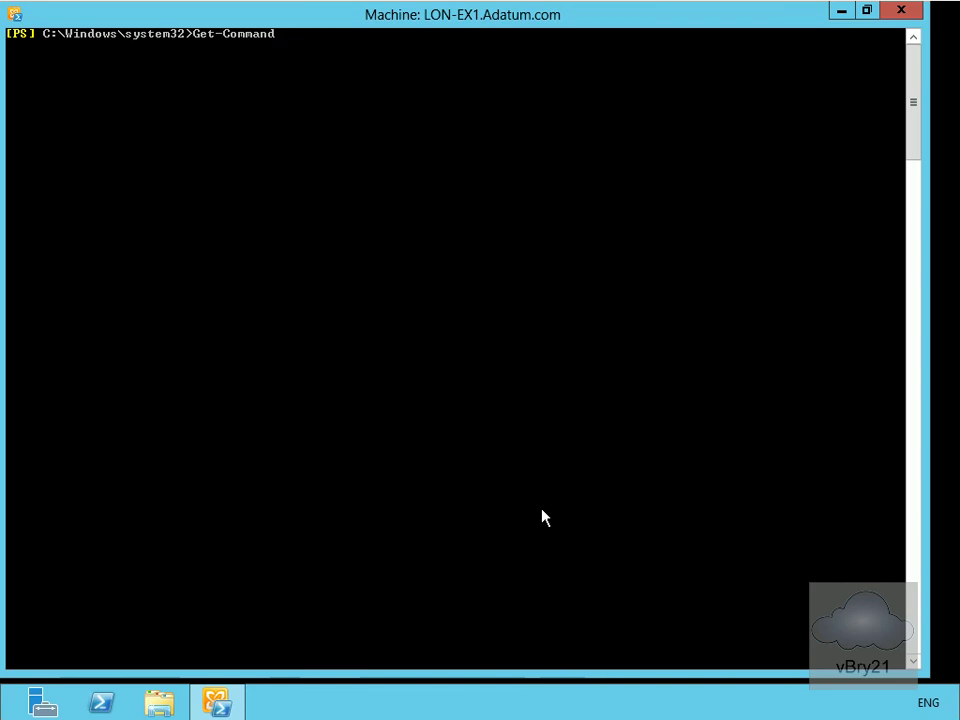
pyautogui.write('*mailbox')
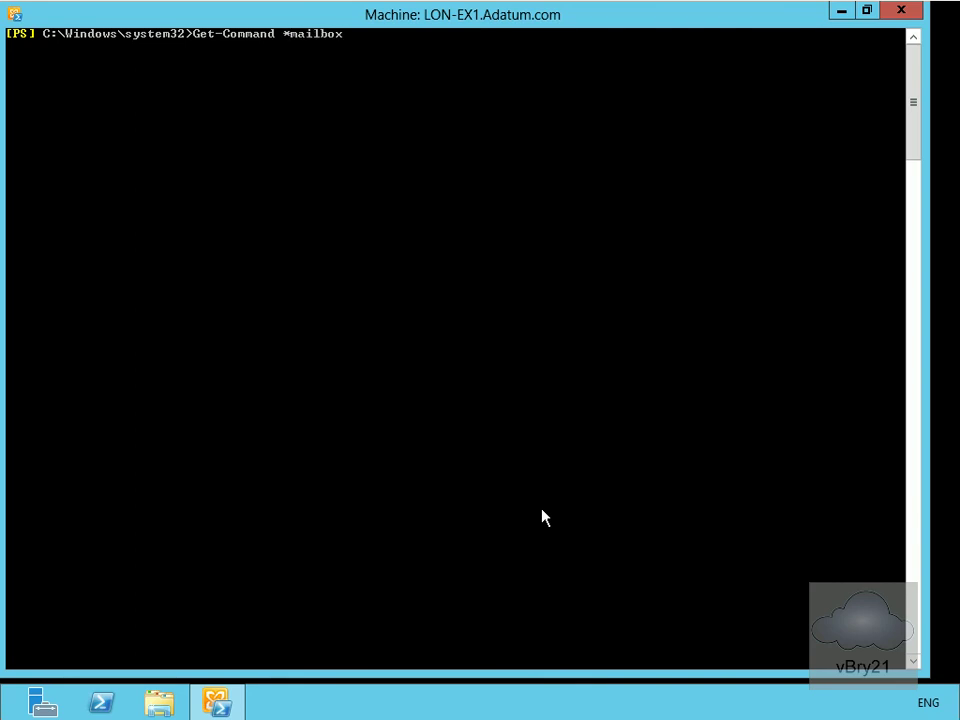
pyautogui.write('*')
pyautogui.press('Return')
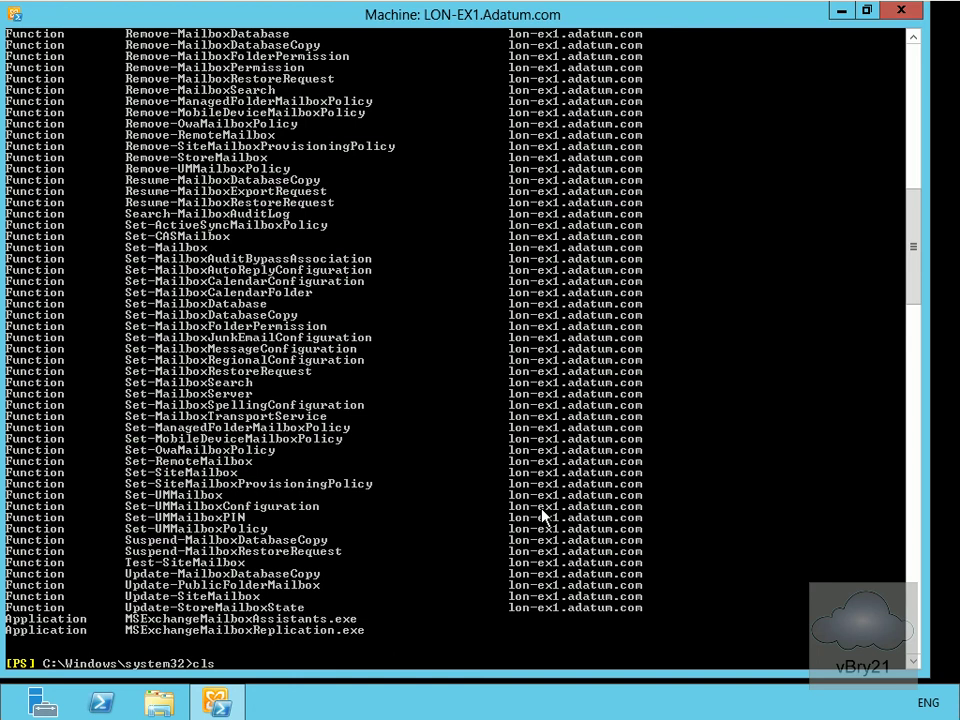
pyautogui.write('cls')
pyautogui.press('Return')
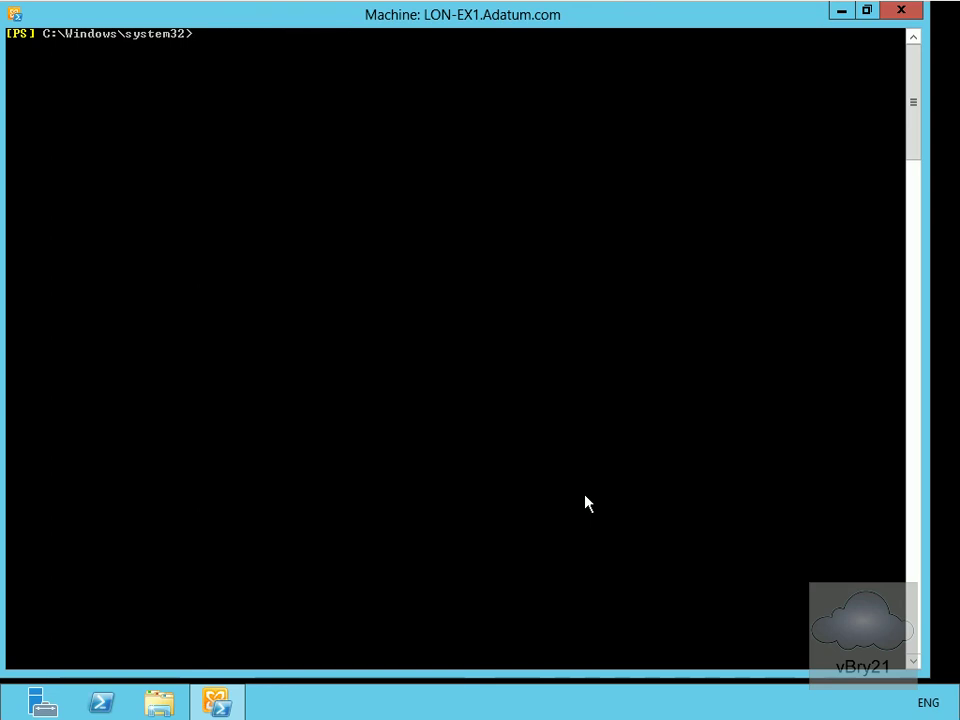
# - Rerun Get-Mailbox with alias and *quota fields: Unlimited quotas, 64 KB RulesQuota; then clear
pyautogui.write('cls')
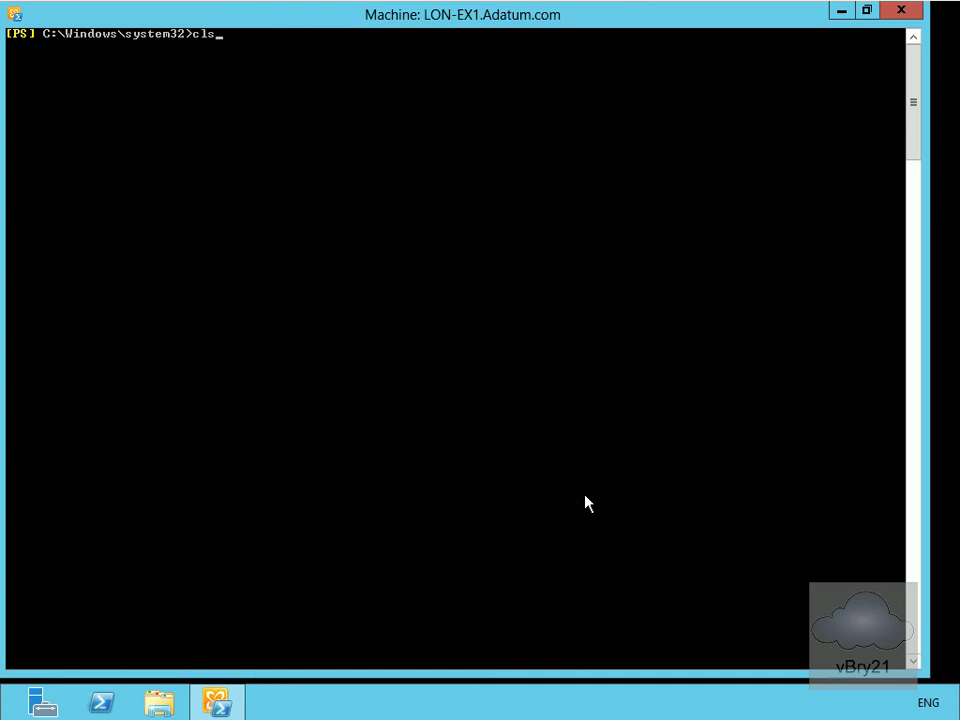
pyautogui.press('Up')
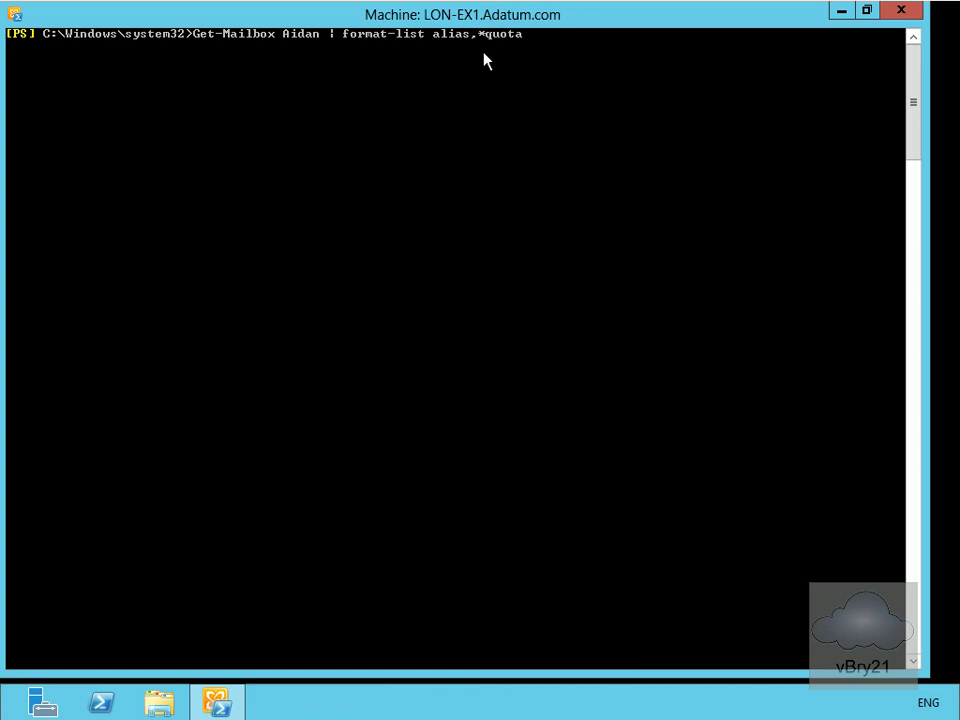
pyautogui.press('Return')
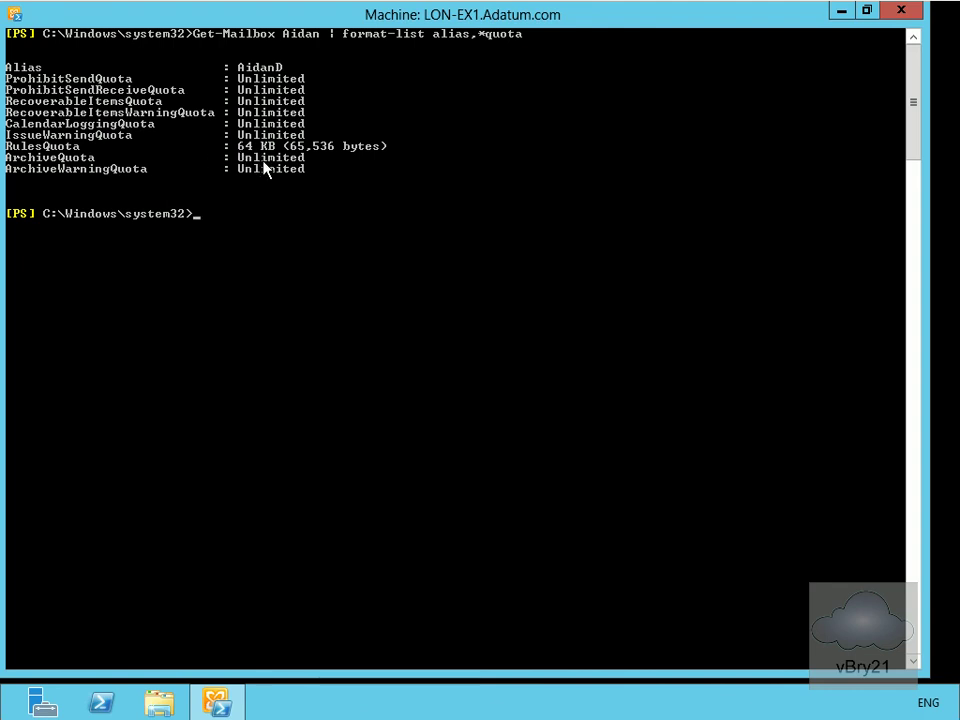
pyautogui.write('cls')
pyautogui.press('Return')
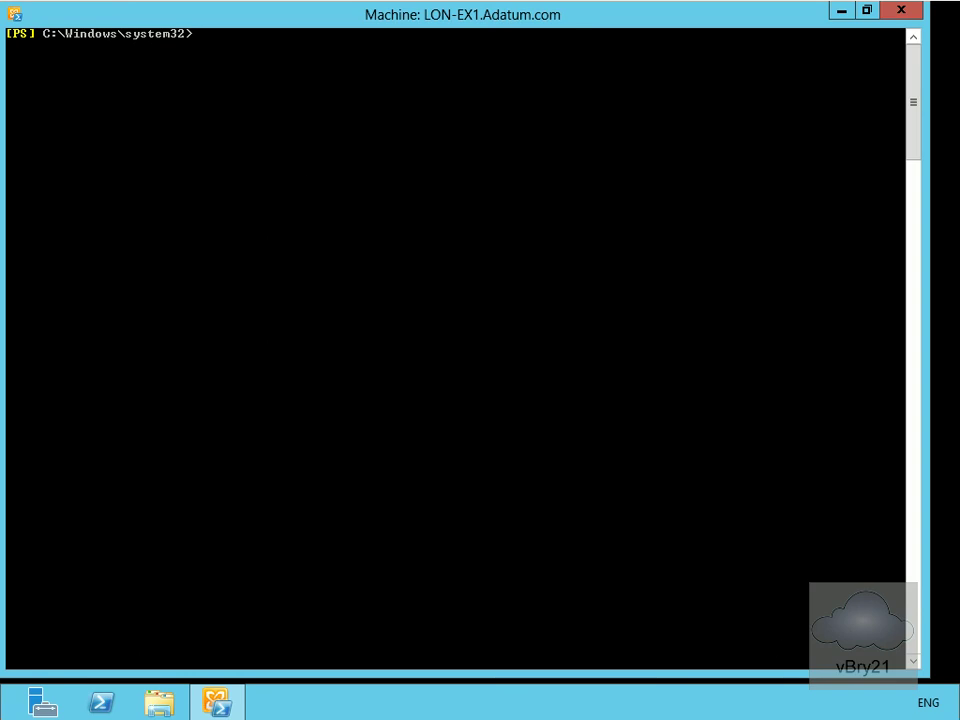
# - Paste and run Enable-MailContact to give the existing contact an alias and external address
pyautogui.rightClick(597, 490)
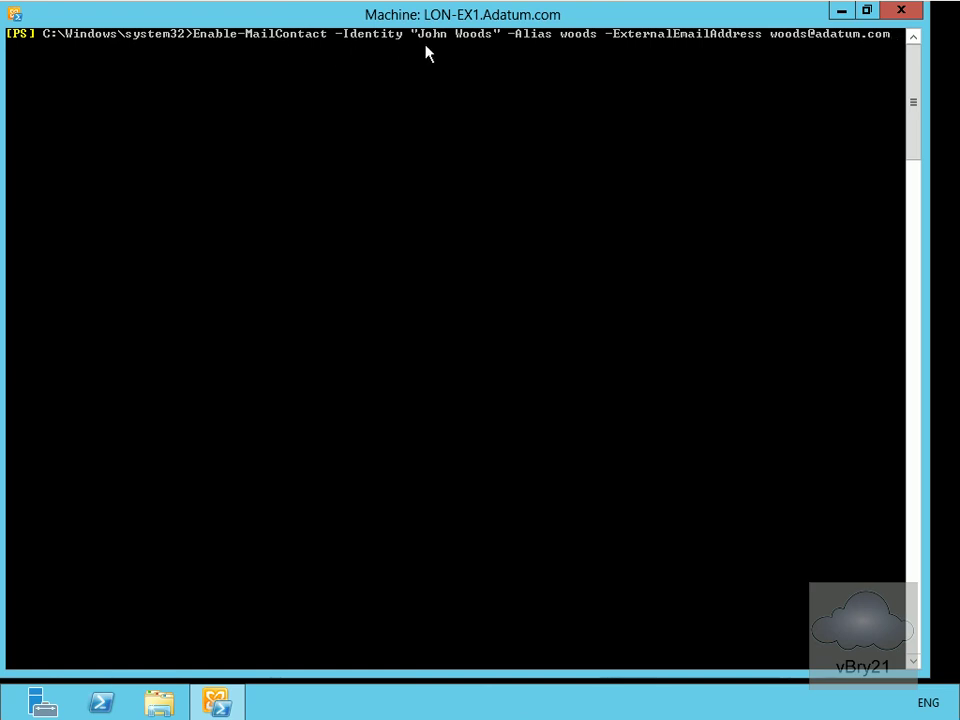
pyautogui.click(561, 54)
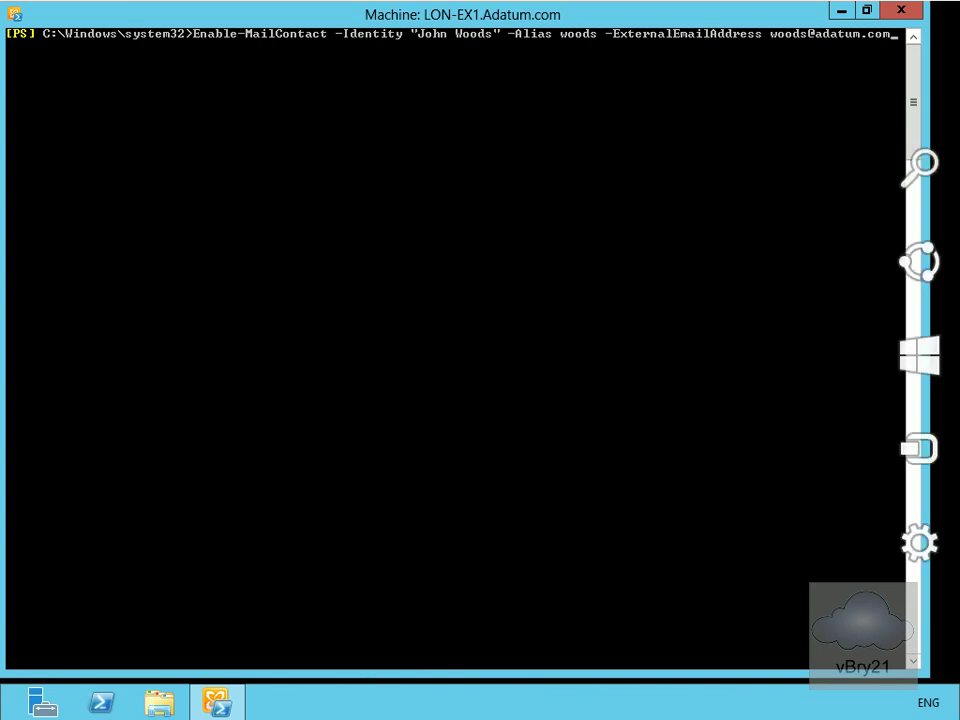
pyautogui.click(757, 529)
pyautogui.press('Return')
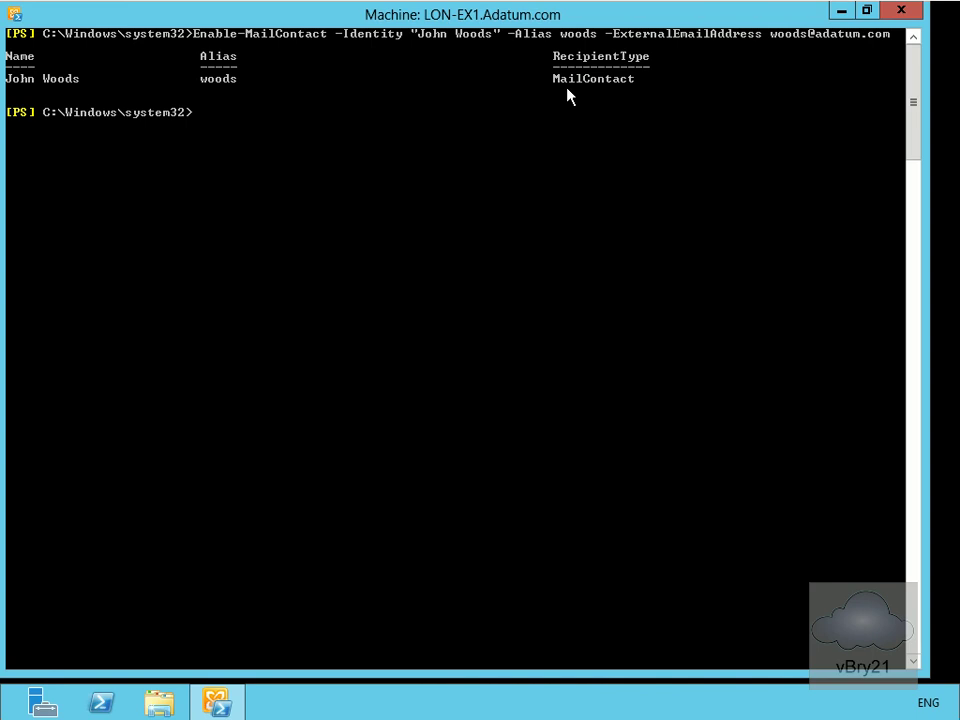
pyautogui.click(572, 167)
# - Clear the console and run Get-MailboxStatistics -server lon-ex1 to view mailbox statistics
pyautogui.write('cls')
pyautogui.press('Return')
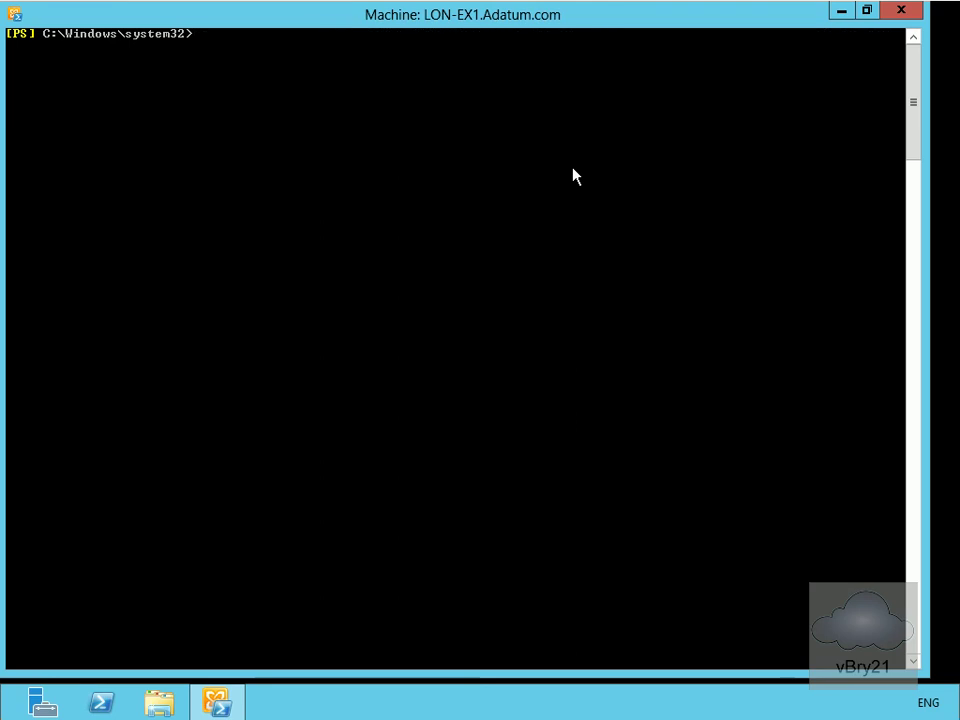
pyautogui.write('Get-MailboxStatistics -server lon-ex1')
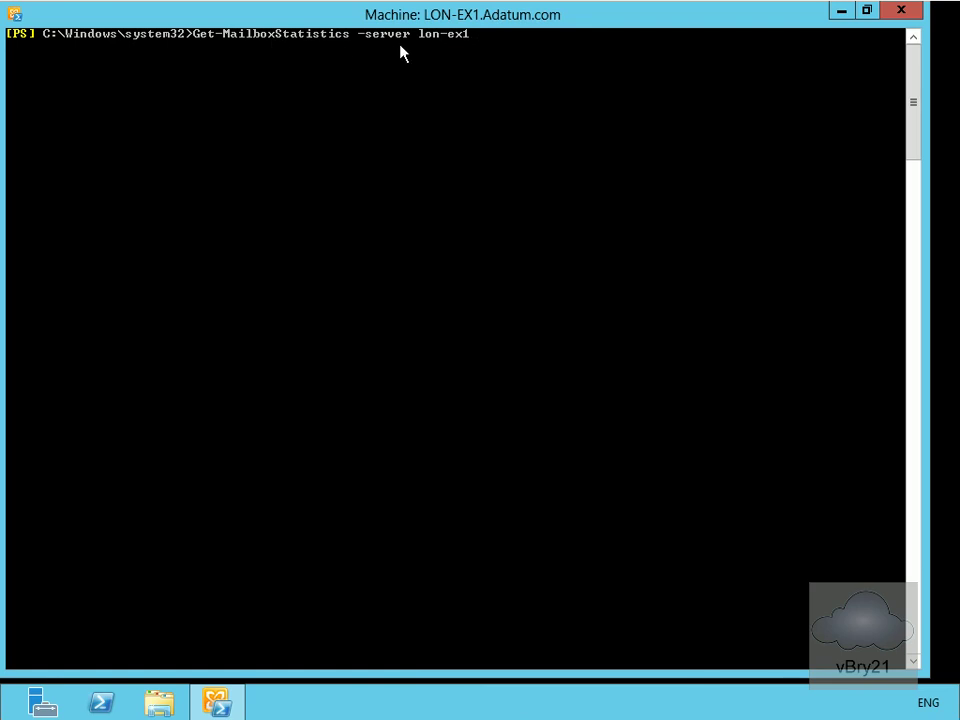
pyautogui.click(450, 88)
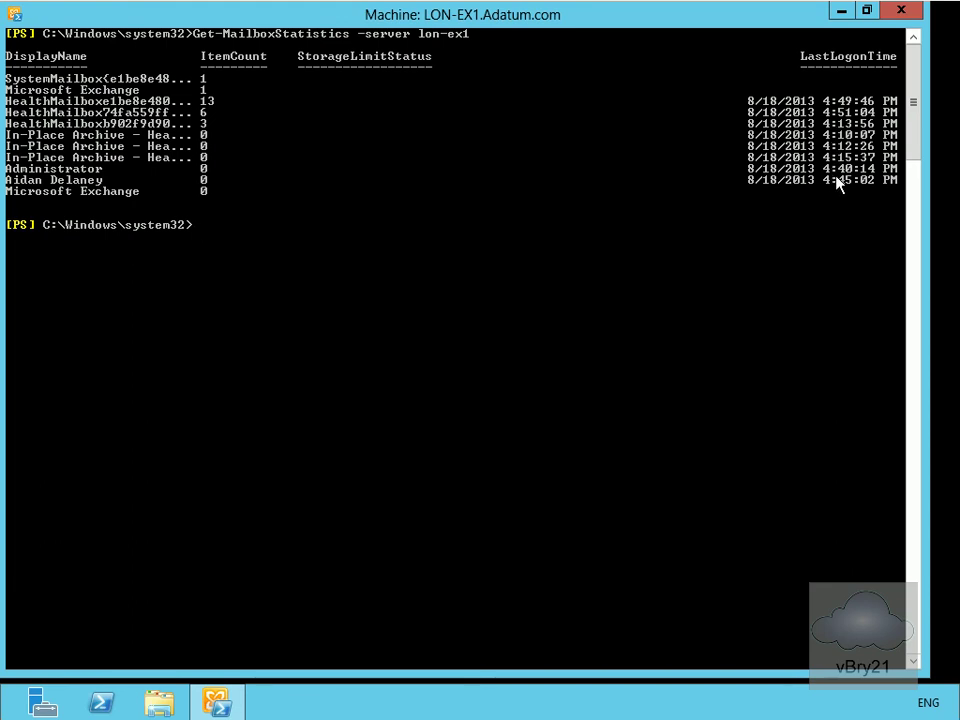
# - Clear the output and run Get-Recipient -RecipientType UserMailbox, listing the three user mailboxes
pyautogui.write('cls')
pyautogui.press('Return')
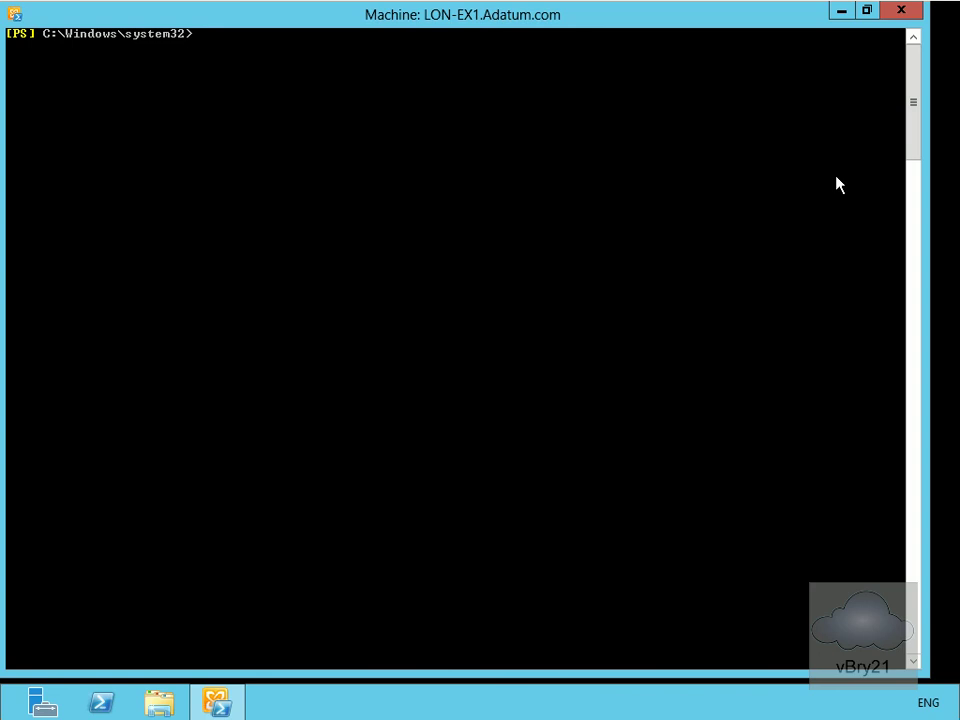
pyautogui.rightClick(573, 343)
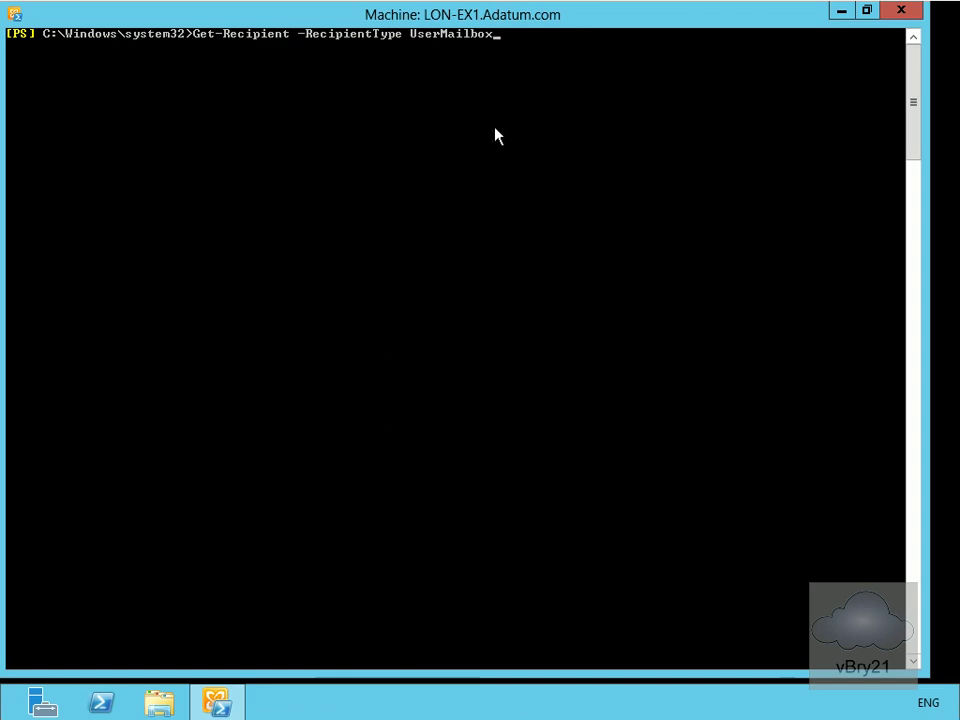
pyautogui.press('Return')
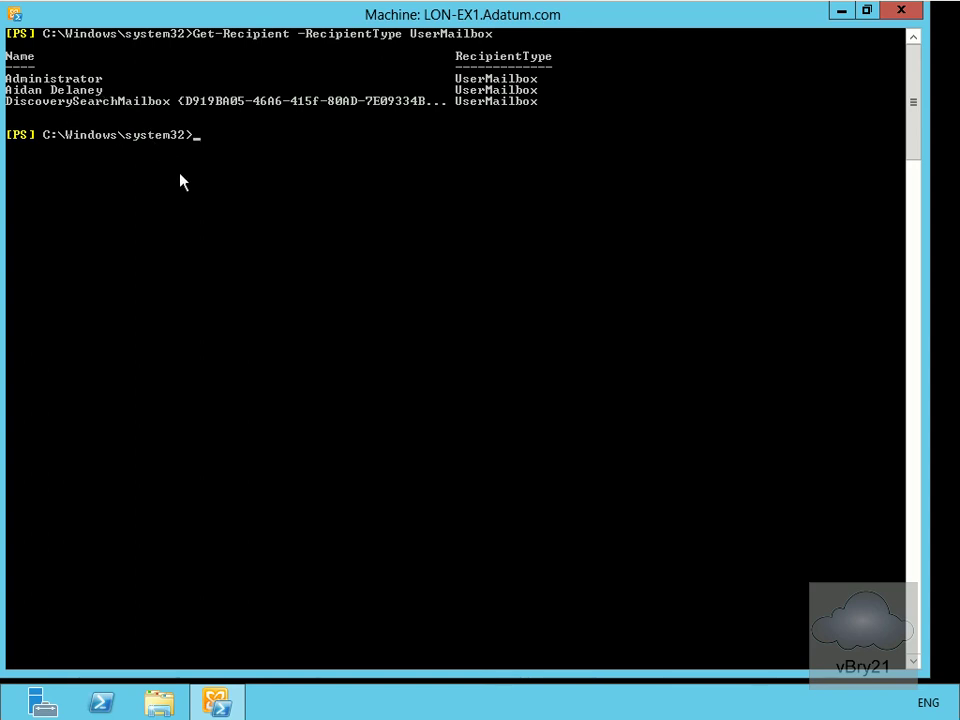
# - Clear the recipient list and paste New-MailboxDatabase -Name AdatumExec -Server LON-EX1 at the prompt
pyautogui.write('cls')
pyautogui.press('Return')
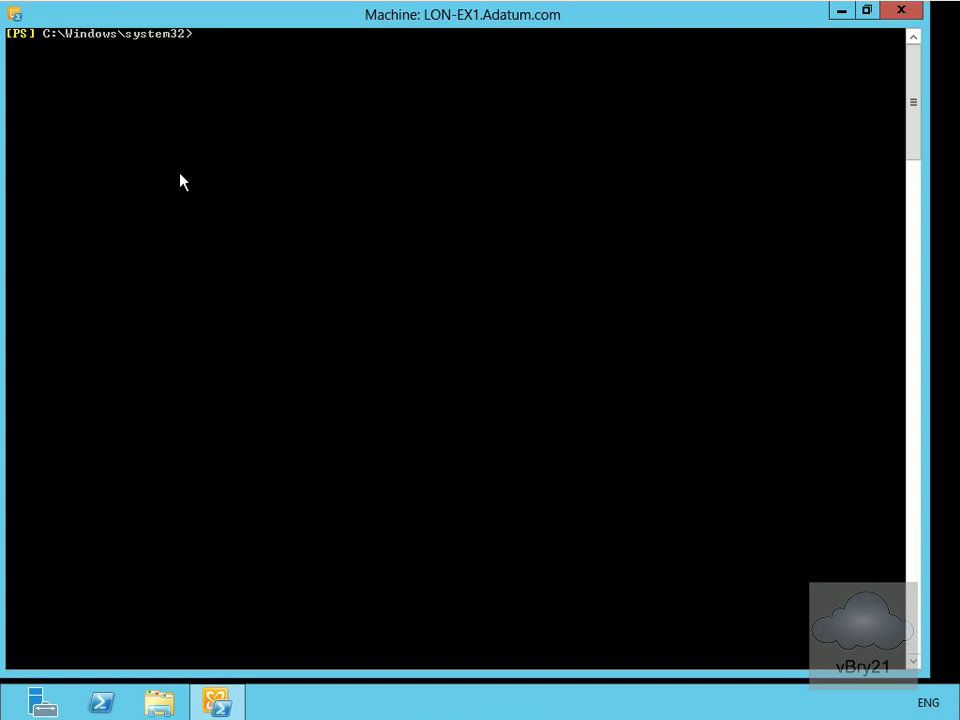
pyautogui.rightClick(555, 505)
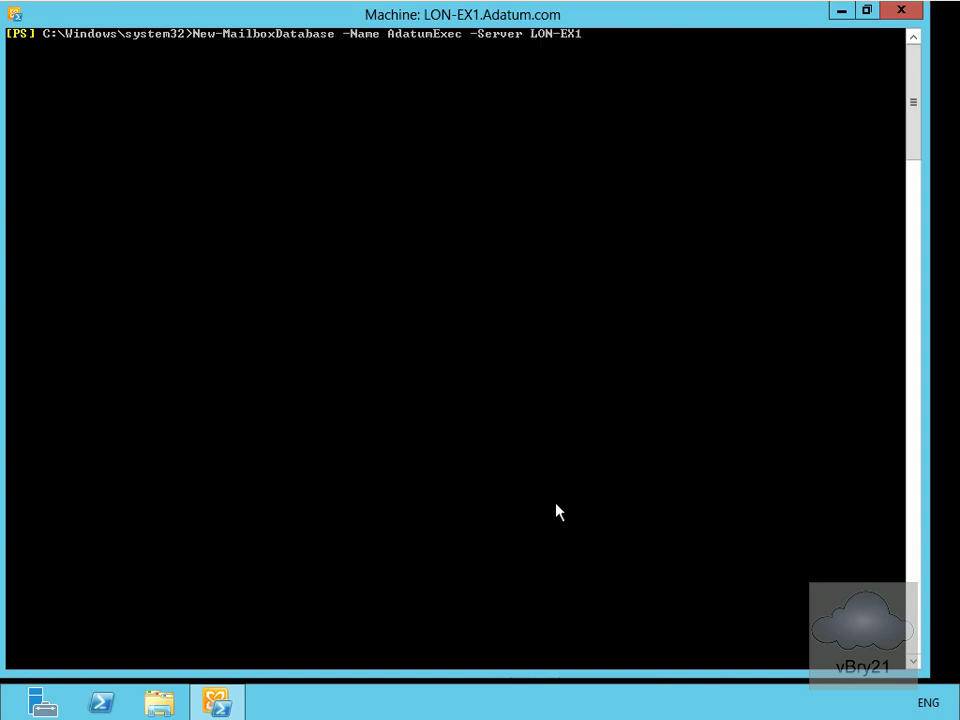